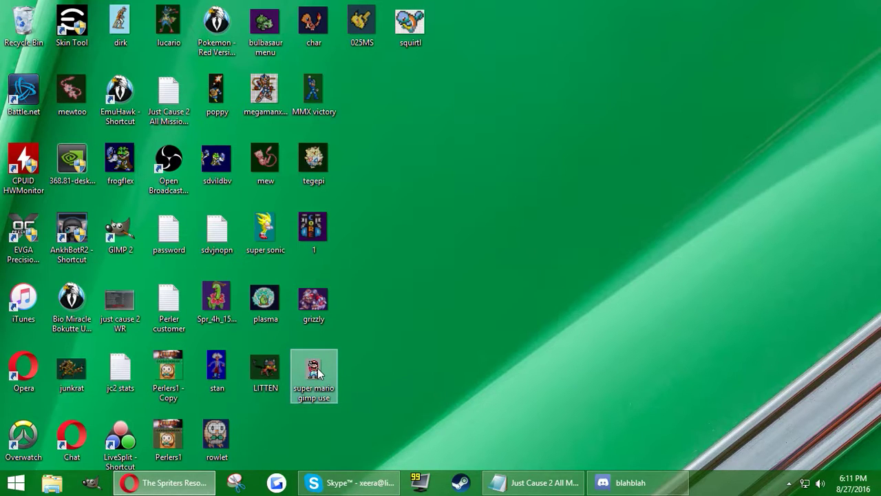
Step: Open the super mario gimp use image from the desktop in Paint, view it magnified, and close it again
{"action": "double_click", "coordinate": [317, 372]}
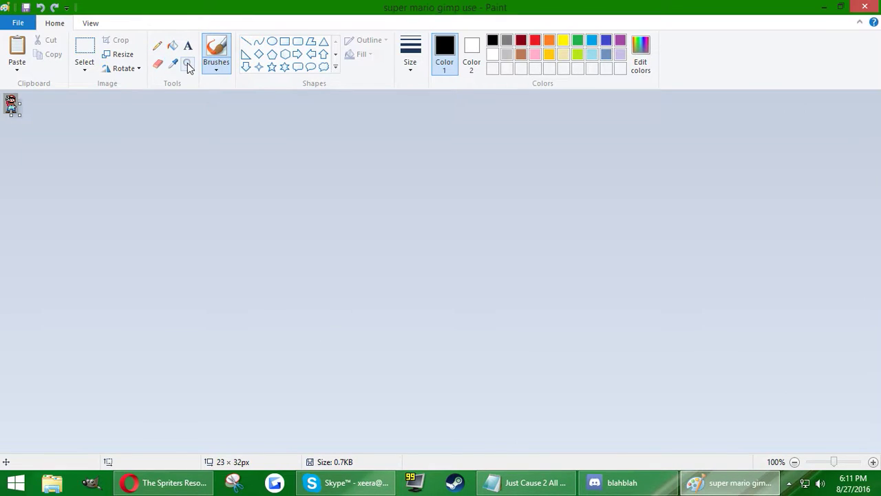
{"action": "left_click", "coordinate": [187, 63]}
{"action": "left_click", "coordinate": [7, 102]}
{"action": "right_click", "coordinate": [31, 144]}
{"action": "right_click", "coordinate": [16, 129]}
{"action": "right_click", "coordinate": [14, 128]}
{"action": "right_click", "coordinate": [24, 131]}
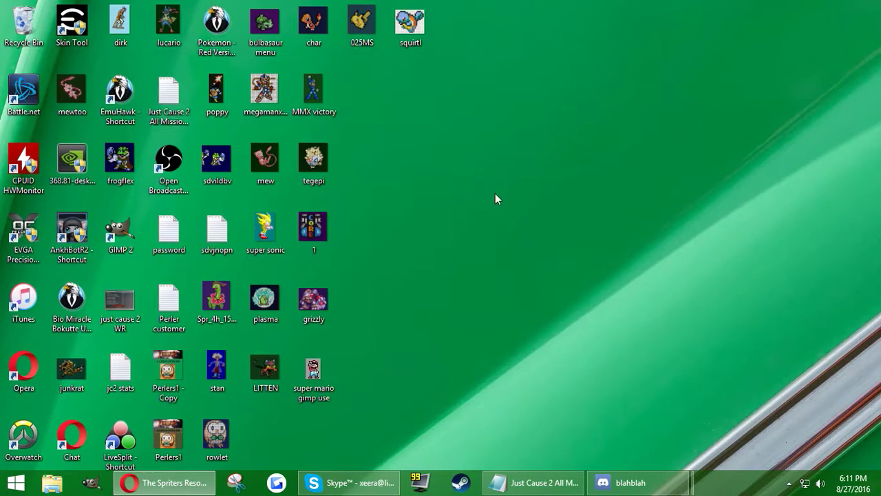
{"action": "left_click", "coordinate": [864, 6]}
Step: Launch GIMP, open the super mario gimp use image in a maximized window, and set the zoom to 800%
{"action": "left_click", "coordinate": [94, 483]}
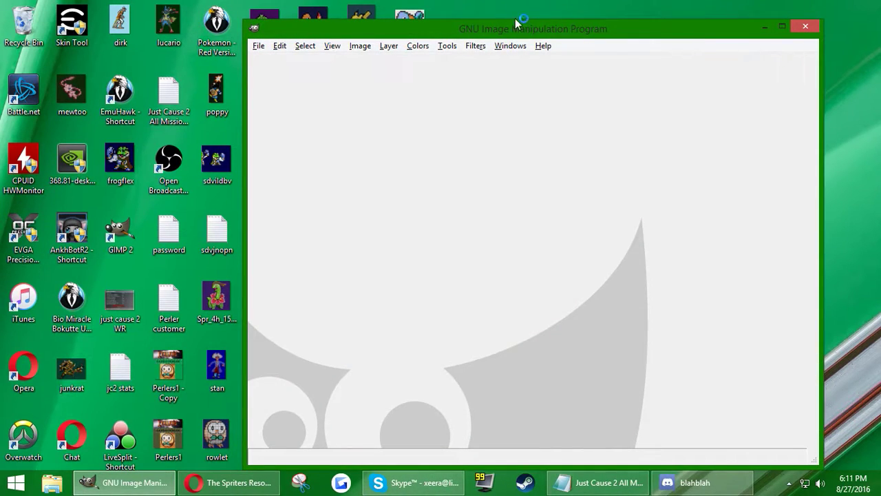
{"action": "left_click_drag", "start_coordinate": [509, 28], "coordinate": [594, 18]}
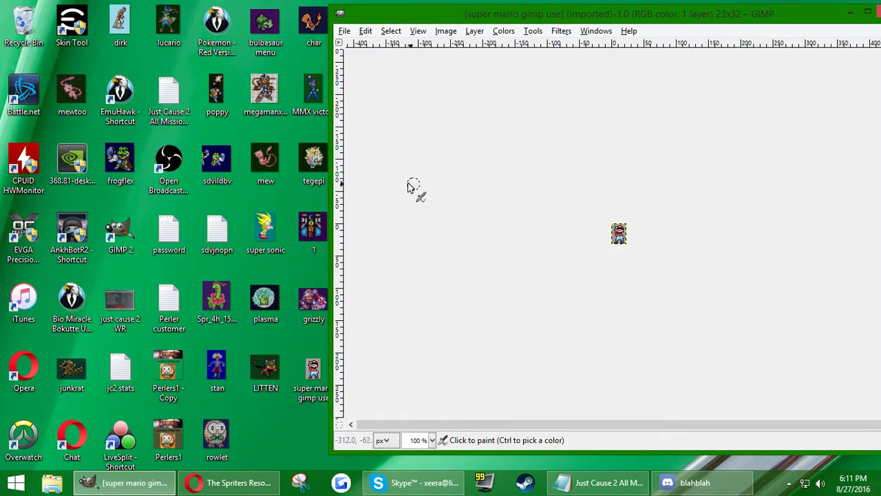
{"action": "double_click", "coordinate": [625, 15]}
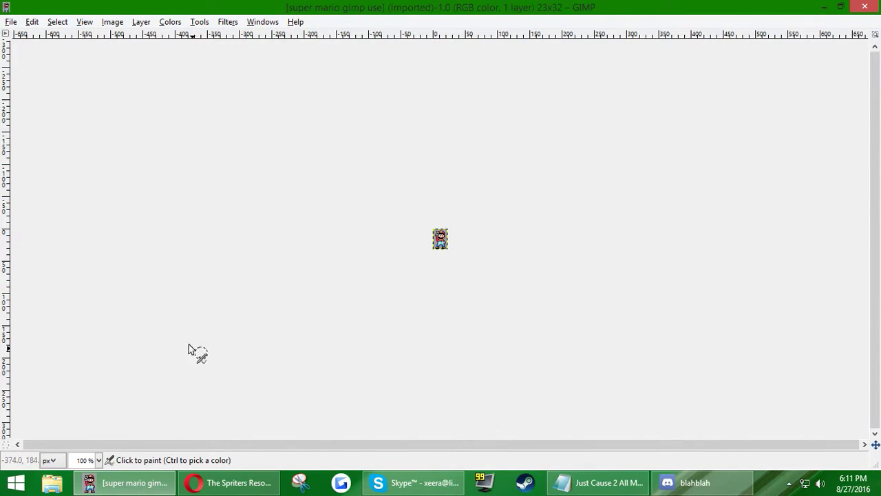
{"action": "left_click", "coordinate": [98, 459]}
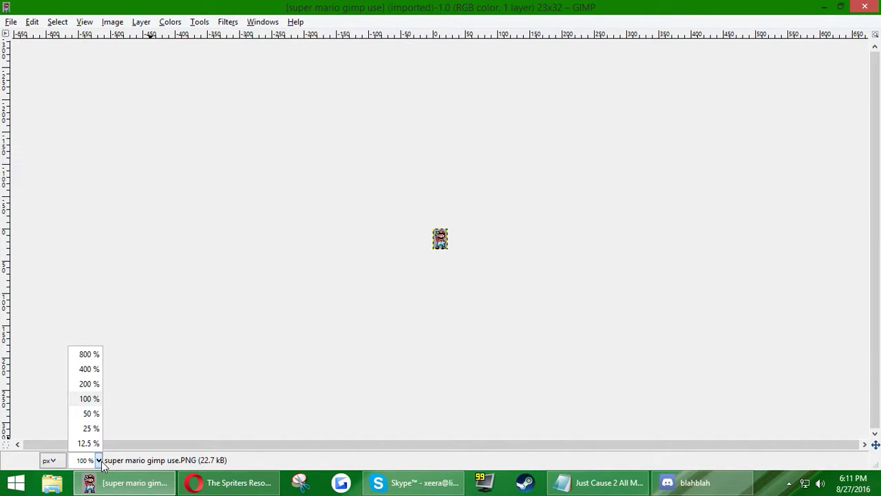
{"action": "left_click", "coordinate": [88, 354]}
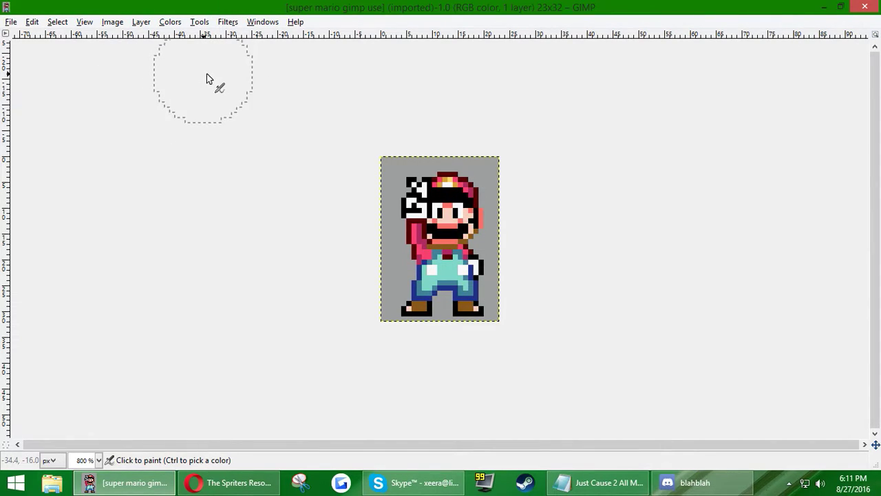
Step: Select the gray background around the Mario sprite with the Fuzzy Select tool
{"action": "left_click", "coordinate": [199, 22]}
{"action": "mouse_move", "coordinate": [220, 37]}
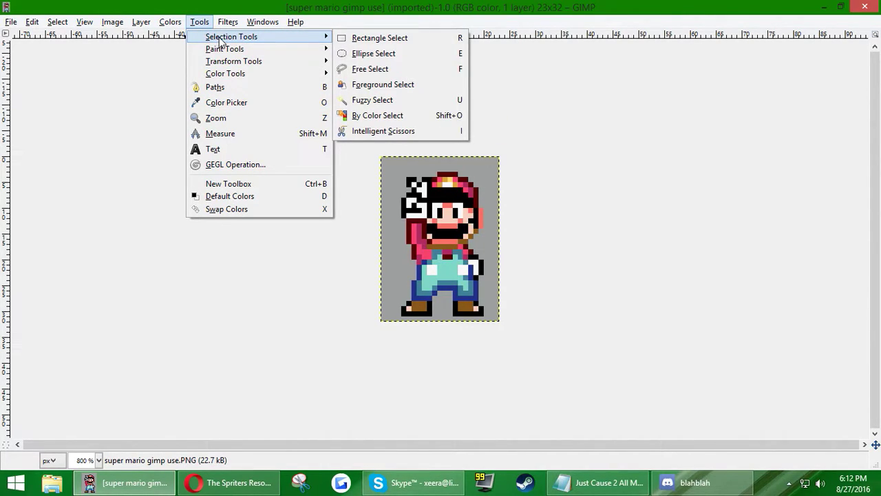
{"action": "left_click", "coordinate": [386, 101]}
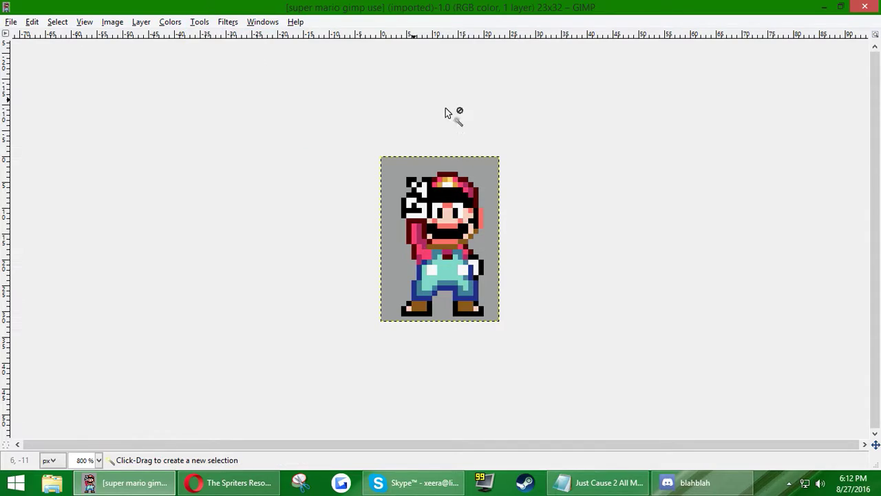
{"action": "left_click", "coordinate": [395, 166]}
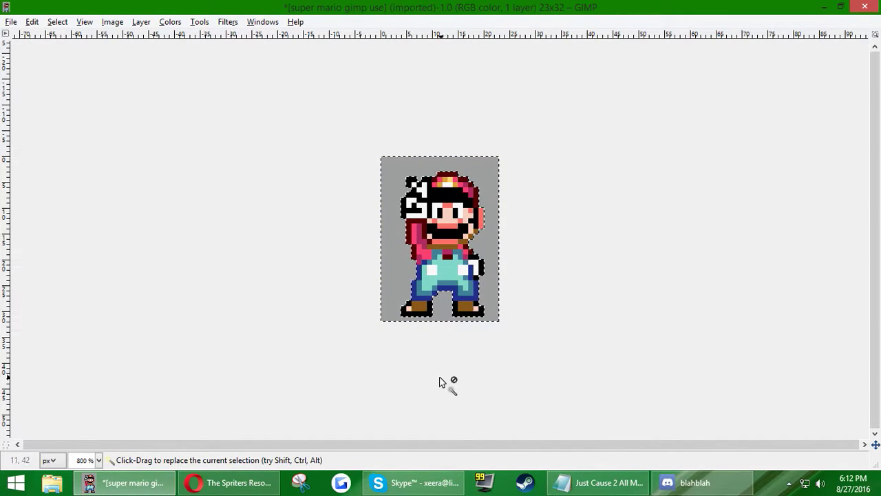
Step: Colorize the selected background dark green with hue 125, saturation 73 and lightness -77
{"action": "left_click", "coordinate": [165, 23]}
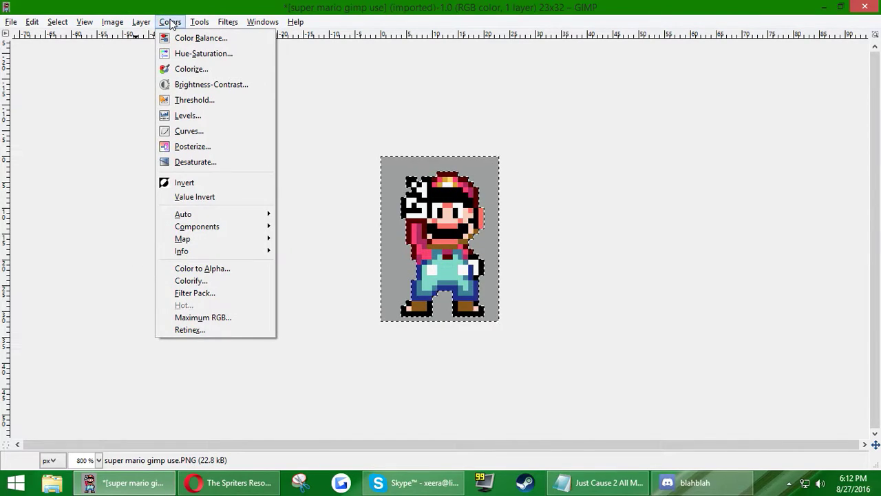
{"action": "left_click", "coordinate": [193, 72]}
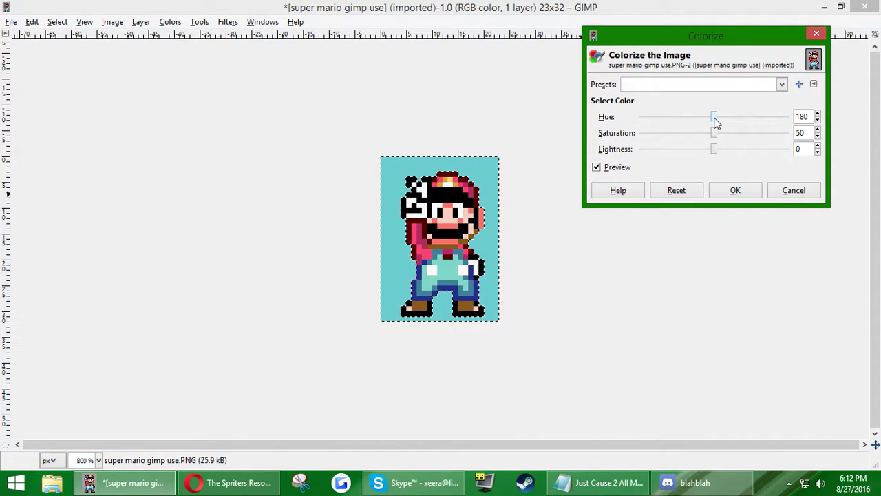
{"action": "left_click_drag", "start_coordinate": [717, 122], "coordinate": [667, 148]}
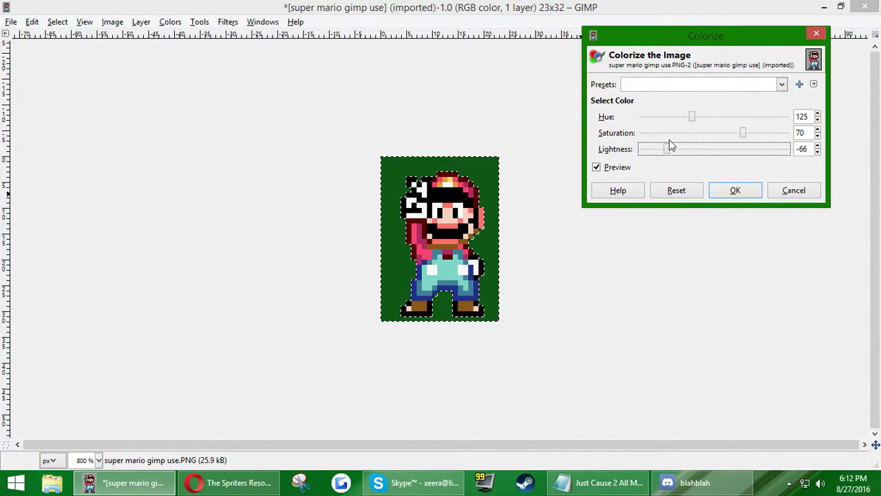
{"action": "left_click_drag", "start_coordinate": [668, 149], "coordinate": [661, 149]}
{"action": "left_click_drag", "start_coordinate": [742, 136], "coordinate": [748, 137]}
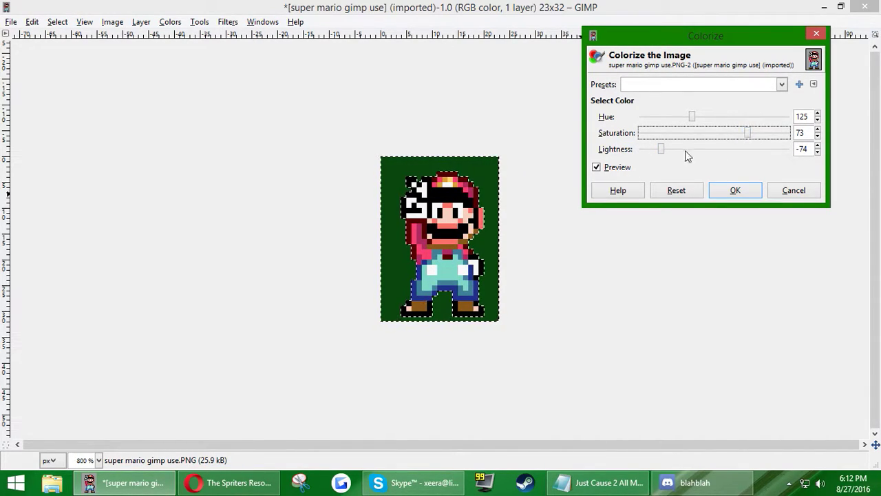
{"action": "left_click_drag", "start_coordinate": [662, 151], "coordinate": [659, 151]}
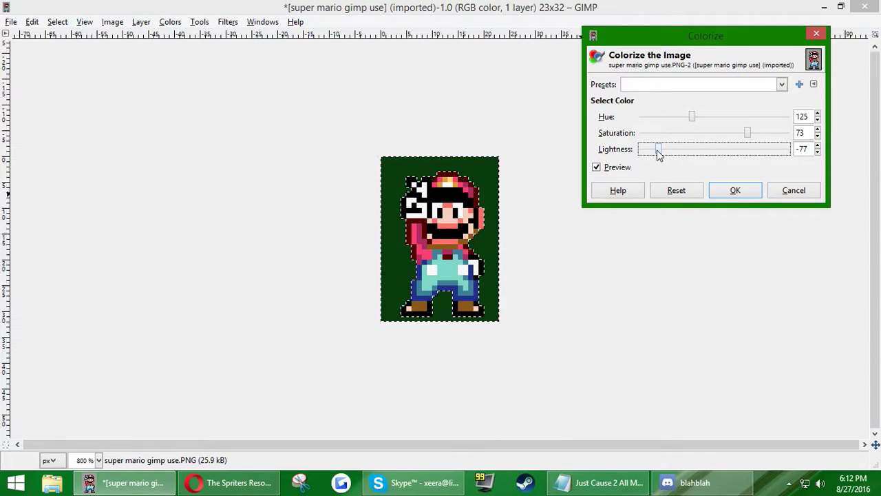
{"action": "left_click", "coordinate": [728, 193]}
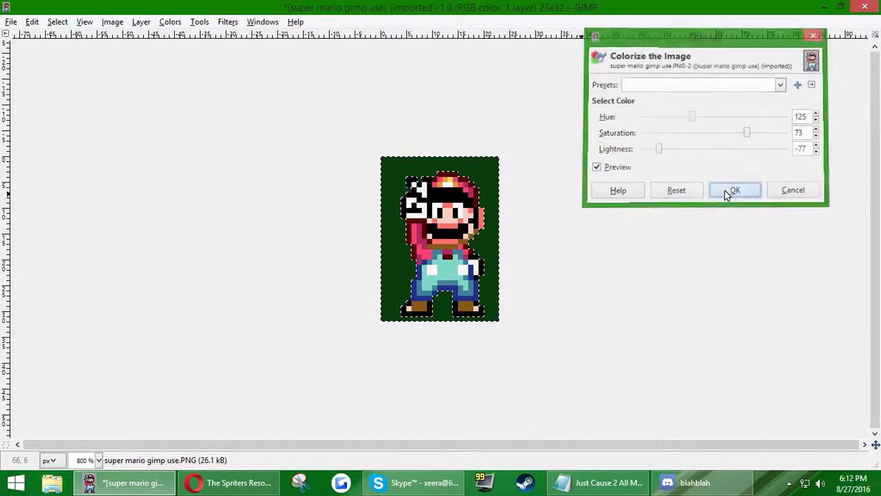
Step: Clear the background selection and turn on the grid display over the image
{"action": "left_click", "coordinate": [58, 22]}
{"action": "left_click", "coordinate": [72, 53]}
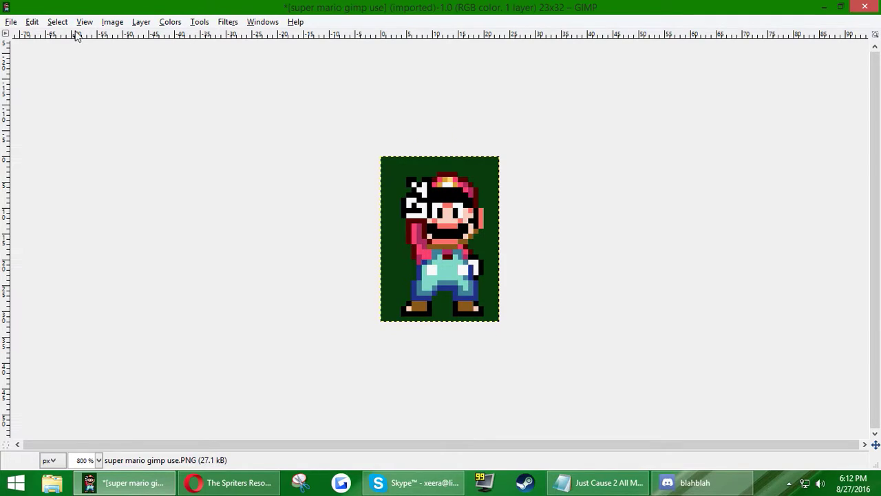
{"action": "left_click", "coordinate": [58, 22]}
{"action": "left_click", "coordinate": [275, 75]}
{"action": "left_click", "coordinate": [85, 22]}
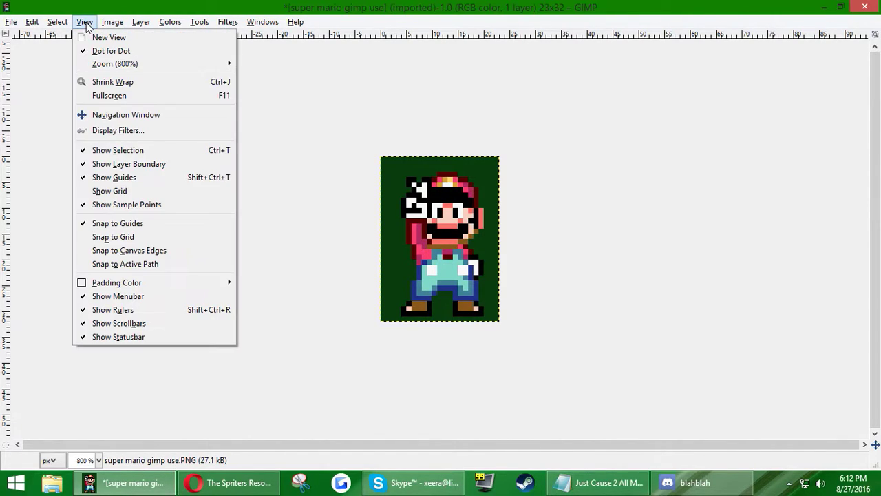
{"action": "left_click", "coordinate": [122, 191]}
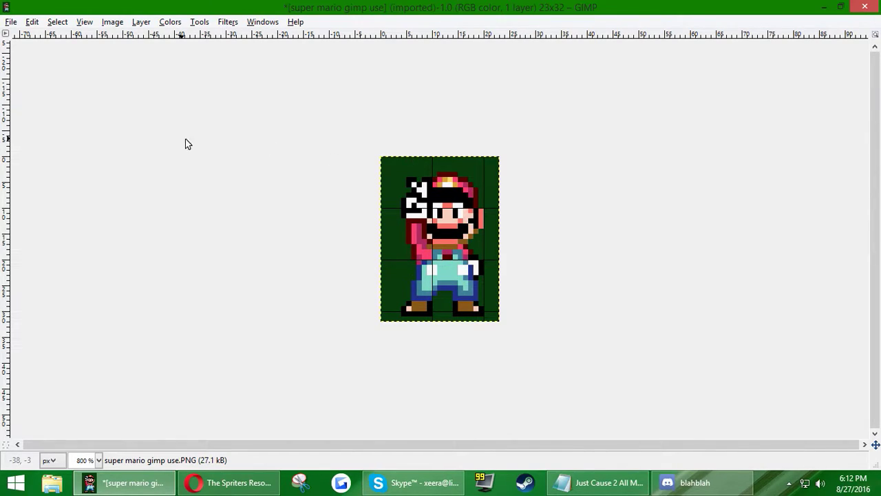
Step: Configure the image grid with dark green foreground color 032703 and a spacing of 1 by 1 pixels
{"action": "left_click", "coordinate": [114, 22]}
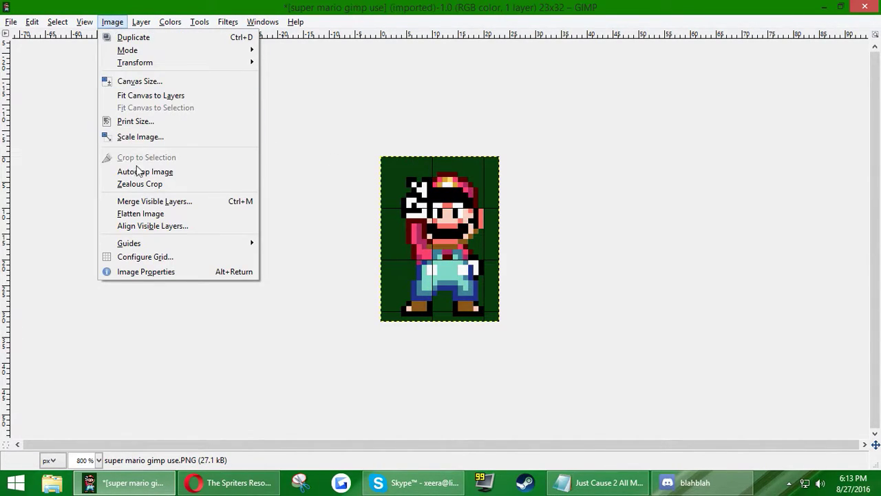
{"action": "left_click", "coordinate": [157, 259]}
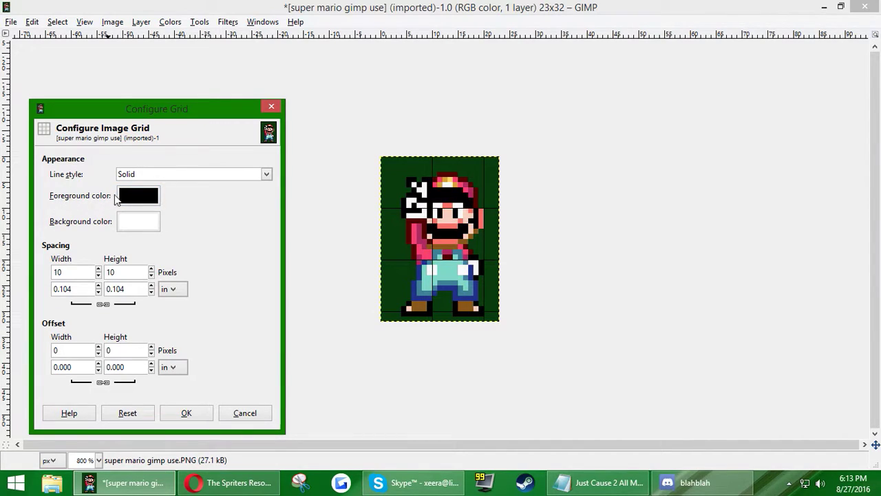
{"action": "left_click", "coordinate": [141, 198]}
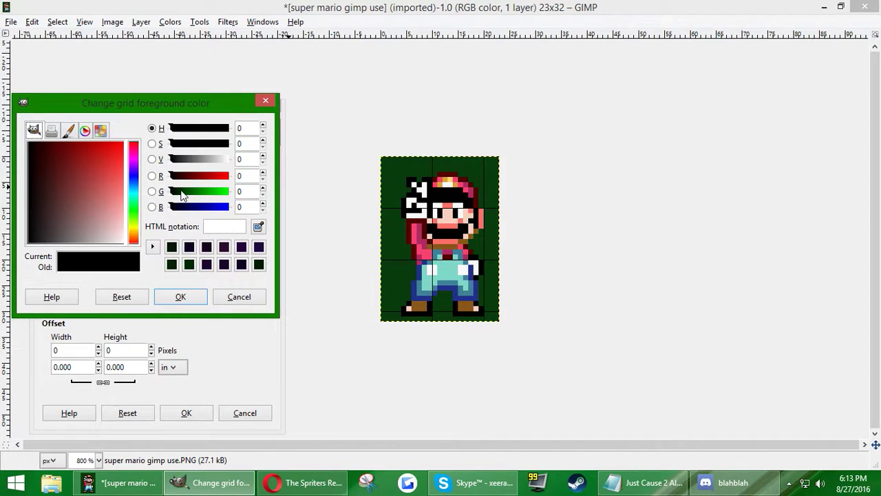
{"action": "left_click", "coordinate": [179, 196]}
{"action": "left_click_drag", "start_coordinate": [39, 147], "coordinate": [42, 150]}
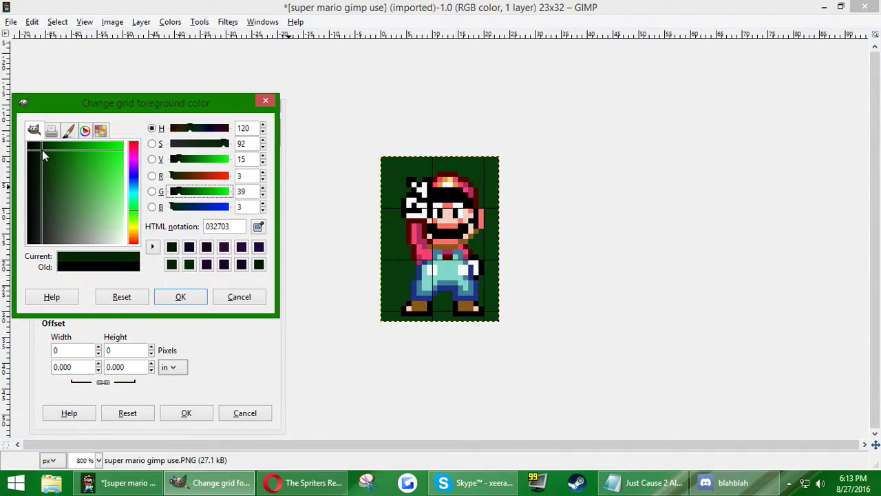
{"action": "left_click", "coordinate": [180, 296]}
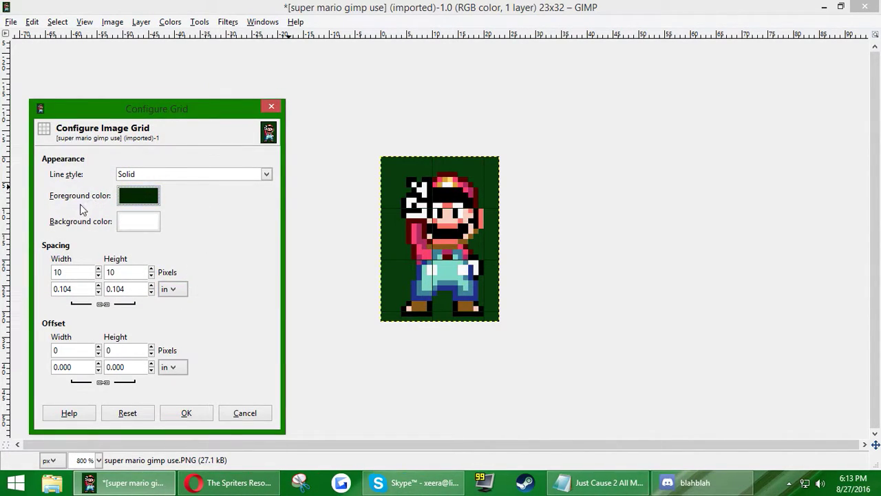
{"action": "left_click", "coordinate": [146, 198]}
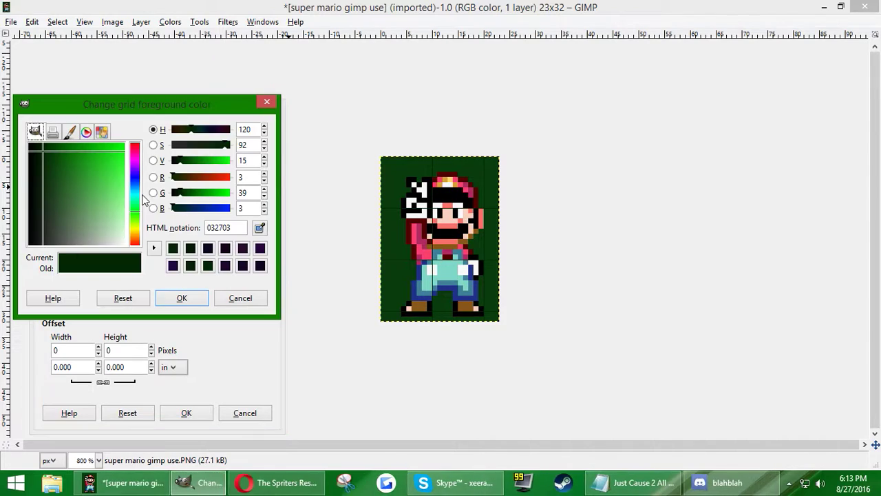
{"action": "left_click", "coordinate": [246, 298]}
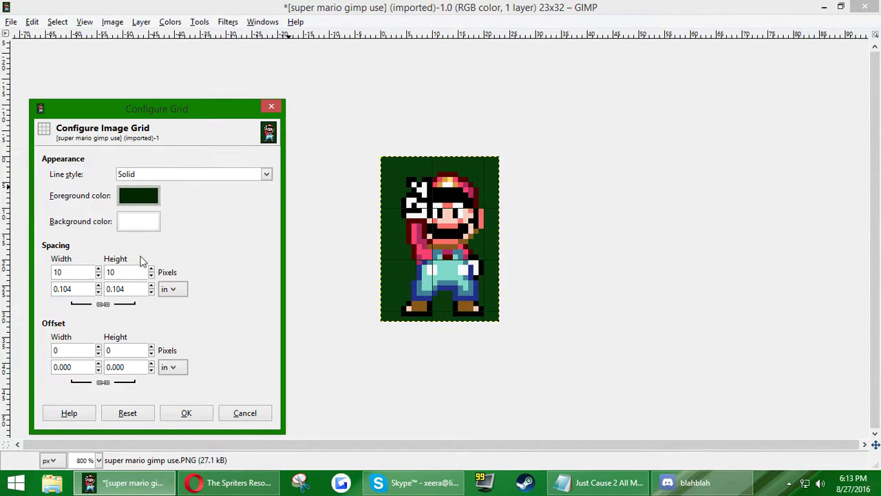
{"action": "left_click", "coordinate": [98, 276]}
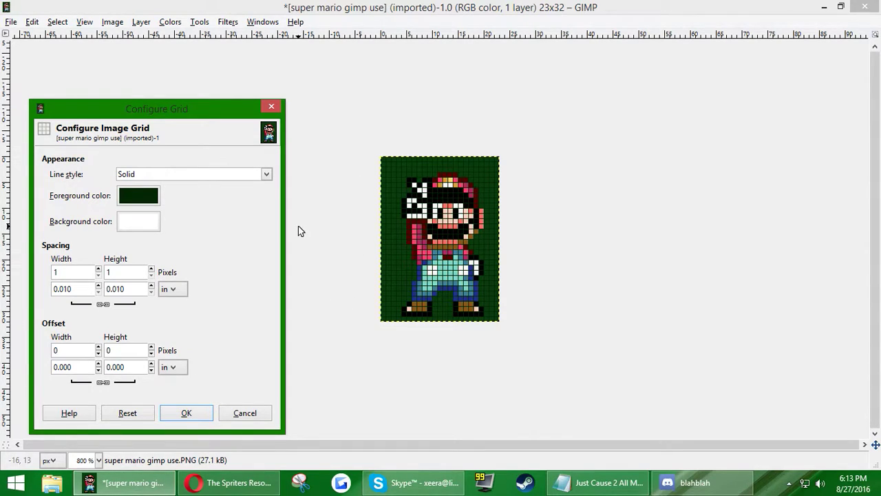
Step: Try different width and height offsets for the grid and apply the grid configuration
{"action": "left_click", "coordinate": [99, 353]}
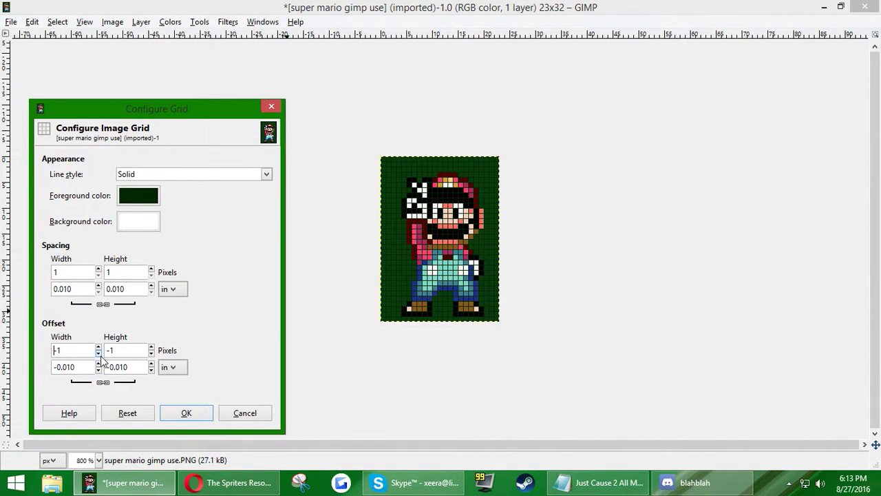
{"action": "left_click", "coordinate": [98, 353]}
{"action": "left_click", "coordinate": [98, 346]}
{"action": "left_click", "coordinate": [99, 346]}
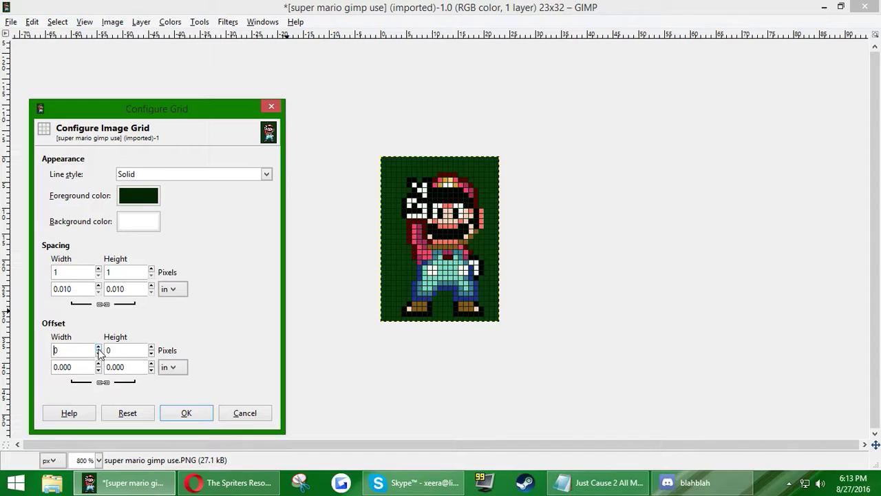
{"action": "left_click", "coordinate": [151, 348]}
{"action": "left_click", "coordinate": [152, 348]}
{"action": "left_click", "coordinate": [151, 353]}
{"action": "left_click", "coordinate": [99, 353]}
{"action": "left_click", "coordinate": [102, 382]}
{"action": "left_click", "coordinate": [151, 353]}
{"action": "left_click", "coordinate": [152, 353]}
{"action": "left_click", "coordinate": [150, 347]}
{"action": "left_click", "coordinate": [151, 348]}
{"action": "left_click", "coordinate": [92, 351]}
{"action": "left_click", "coordinate": [101, 353]}
{"action": "left_click", "coordinate": [100, 347]}
{"action": "left_click", "coordinate": [100, 347]}
{"action": "left_click", "coordinate": [100, 353]}
{"action": "left_click", "coordinate": [100, 347]}
{"action": "left_click", "coordinate": [209, 414]}
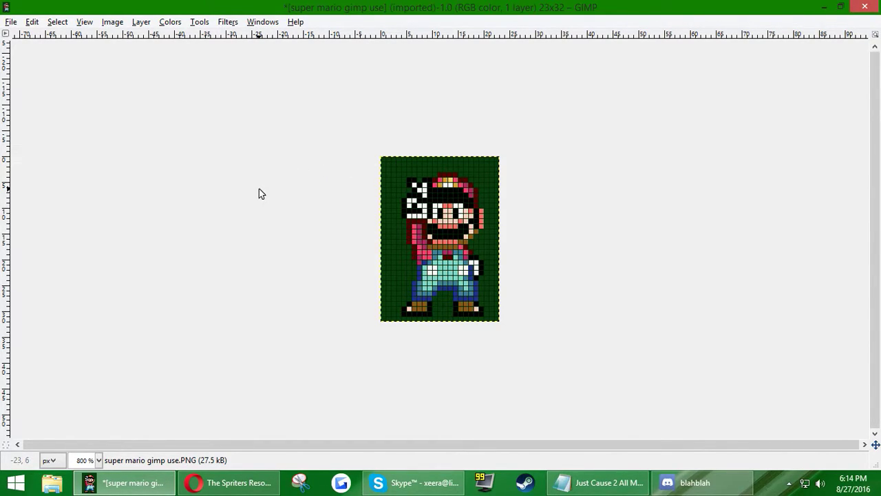
Step: Switch to Snipping Tool and capture a rectangular snip of the gridded Mario sprite
{"action": "left_click", "coordinate": [300, 482]}
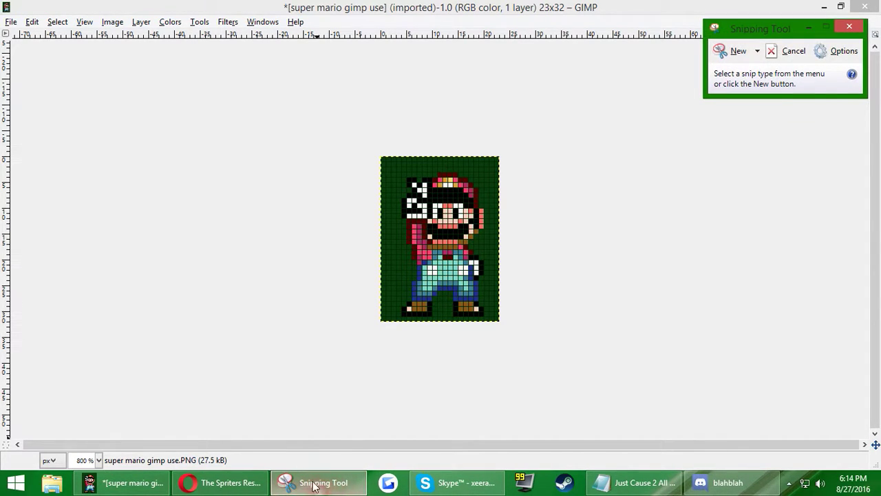
{"action": "left_click", "coordinate": [738, 53]}
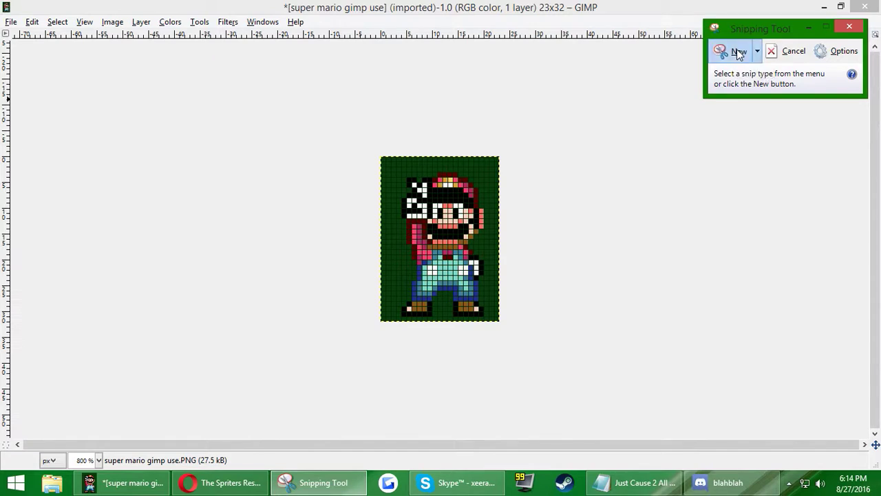
{"action": "left_click_drag", "start_coordinate": [388, 159], "coordinate": [495, 320]}
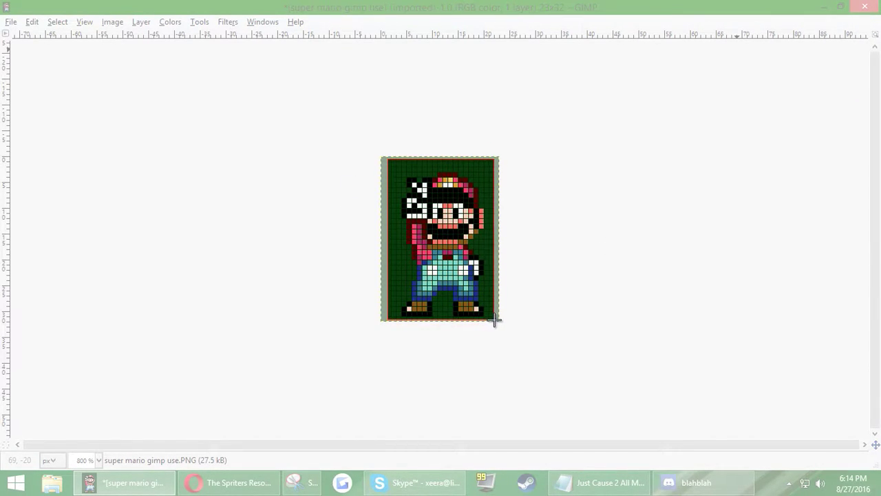
Step: Save the snip to the Desktop as a PNG file named super
{"action": "left_click", "coordinate": [337, 64]}
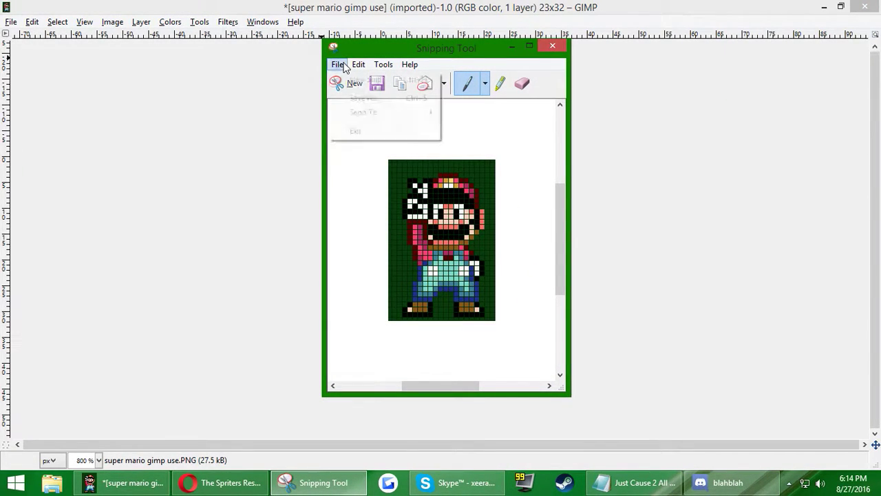
{"action": "left_click", "coordinate": [364, 96]}
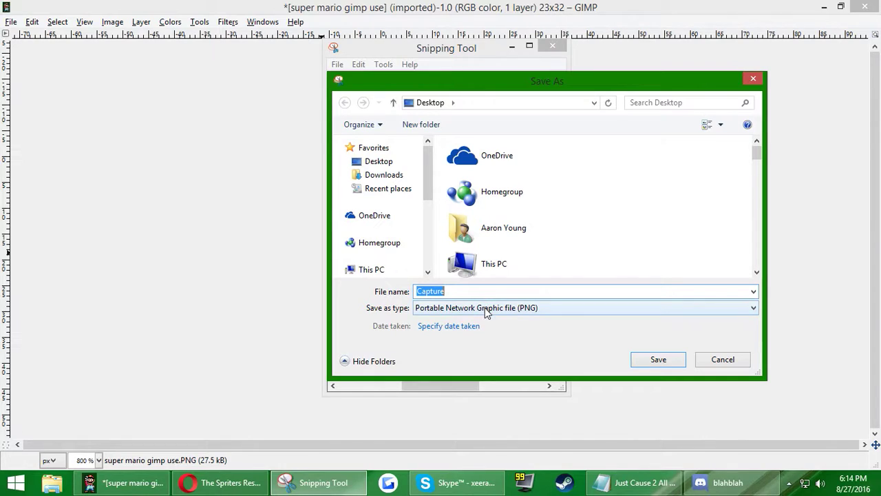
{"action": "left_click", "coordinate": [511, 309]}
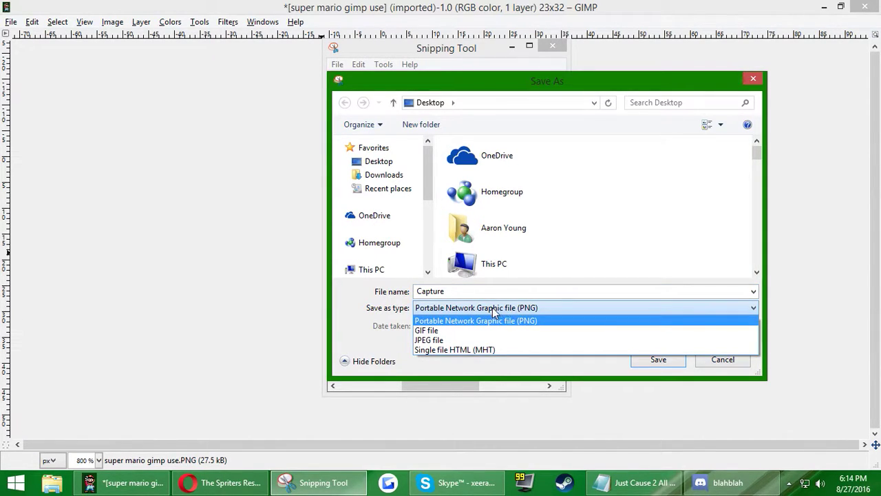
{"action": "left_click", "coordinate": [481, 308]}
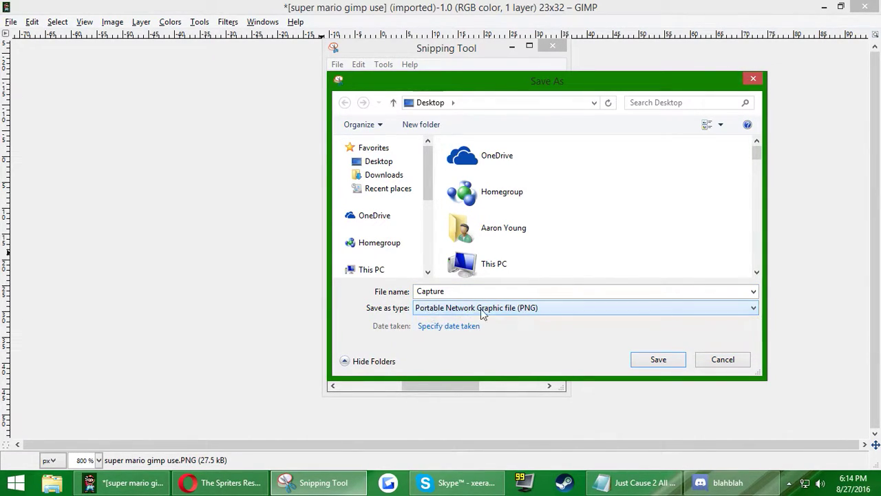
{"action": "left_click", "coordinate": [520, 310]}
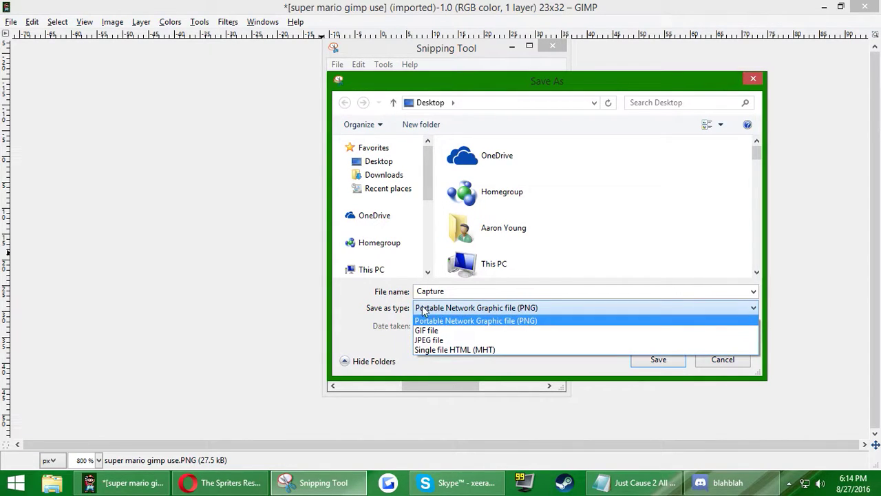
{"action": "left_click", "coordinate": [528, 311]}
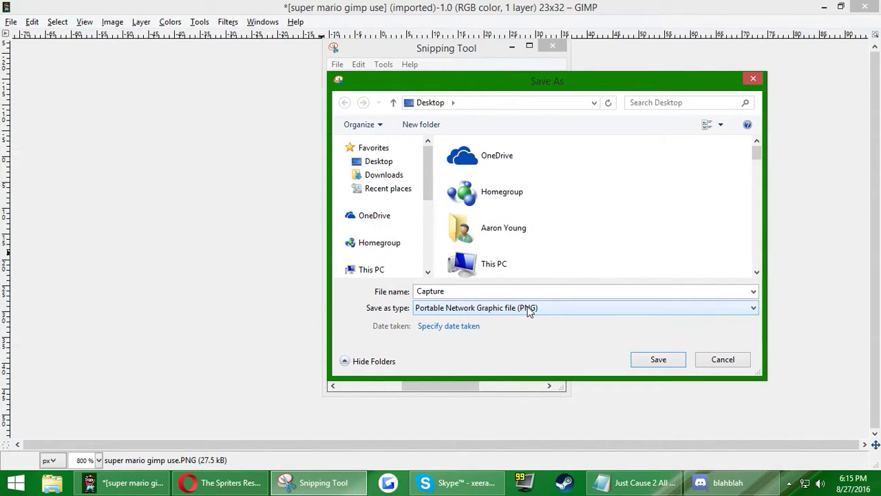
{"action": "scroll", "coordinate": [554, 231], "scroll_direction": "down", "scroll_amount": 5}
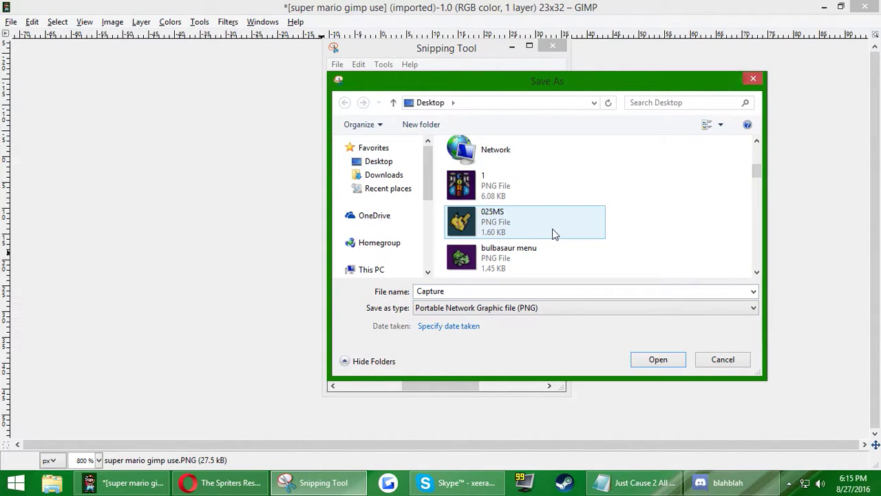
{"action": "scroll", "coordinate": [554, 234], "scroll_direction": "down", "scroll_amount": 8}
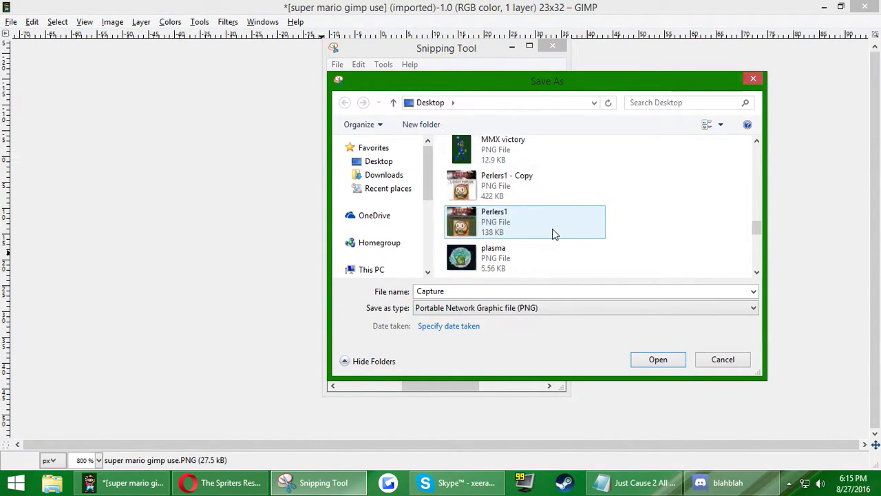
{"action": "left_click", "coordinate": [506, 289]}
{"action": "left_click_drag", "start_coordinate": [506, 288], "coordinate": [325, 292]}
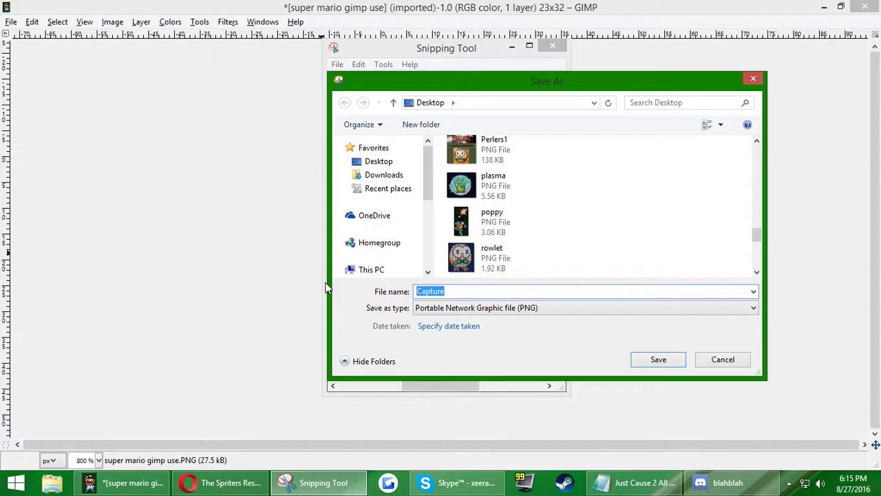
{"action": "type", "text": "super"}
{"action": "key", "text": "Return"}
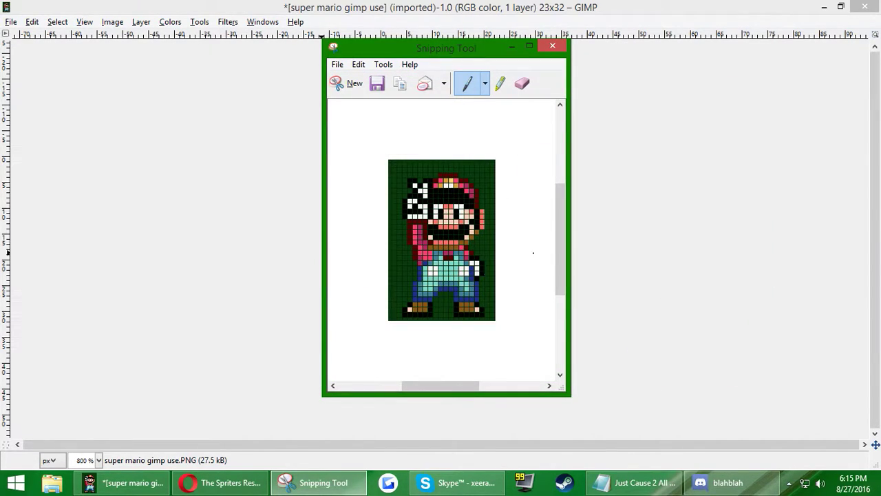
Step: Close the snip and the original Mario image in GIMP, discarding the image changes, and return to the desktop
{"action": "left_click", "coordinate": [553, 46]}
{"action": "left_click", "coordinate": [868, 12]}
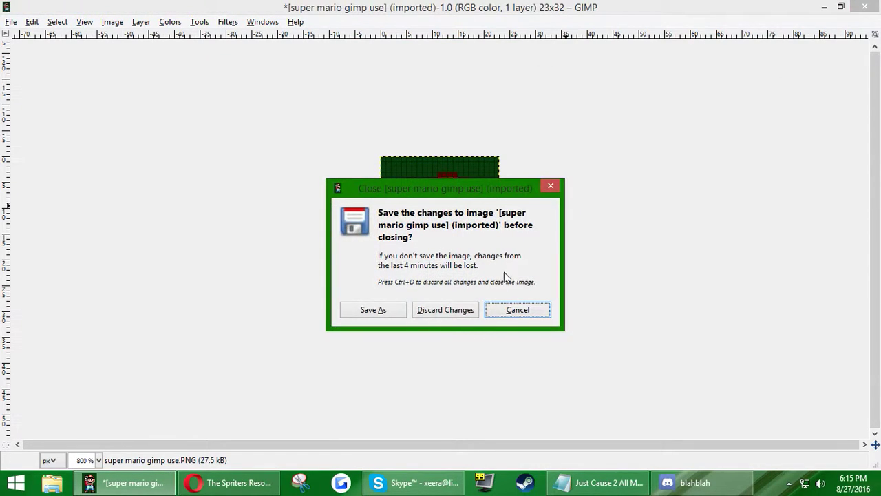
{"action": "key", "text": "ctrl+d"}
{"action": "left_click", "coordinate": [850, 12]}
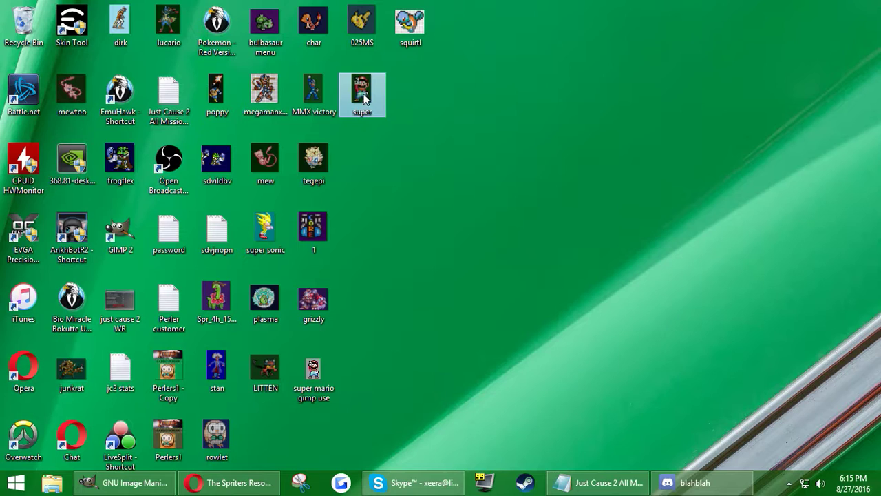
Step: Open the super image from the desktop in Paint and magnify Mario's overalls to 500%
{"action": "double_click", "coordinate": [362, 93]}
{"action": "left_click", "coordinate": [186, 65]}
{"action": "left_click", "coordinate": [101, 144]}
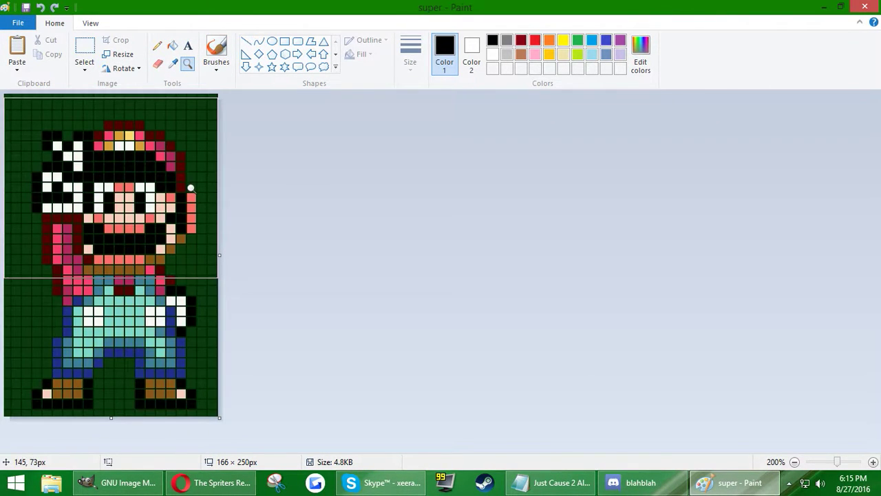
{"action": "left_click", "coordinate": [94, 315]}
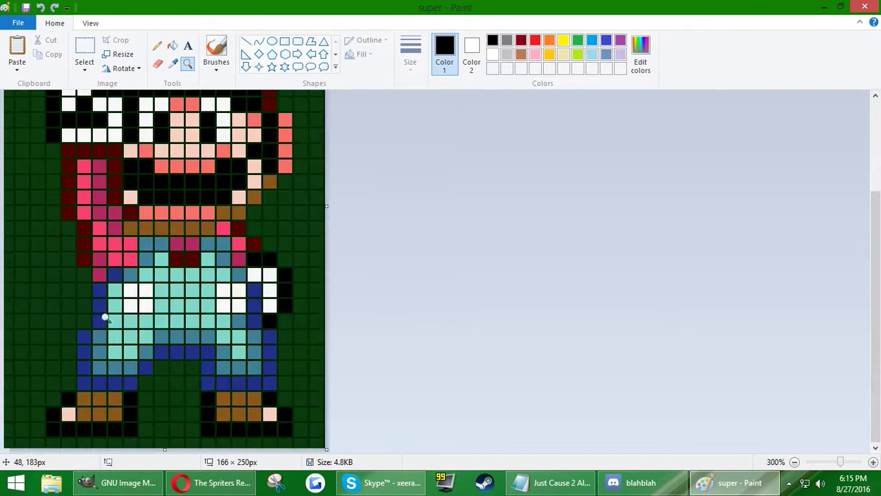
{"action": "left_click", "coordinate": [142, 331]}
{"action": "left_click", "coordinate": [183, 300]}
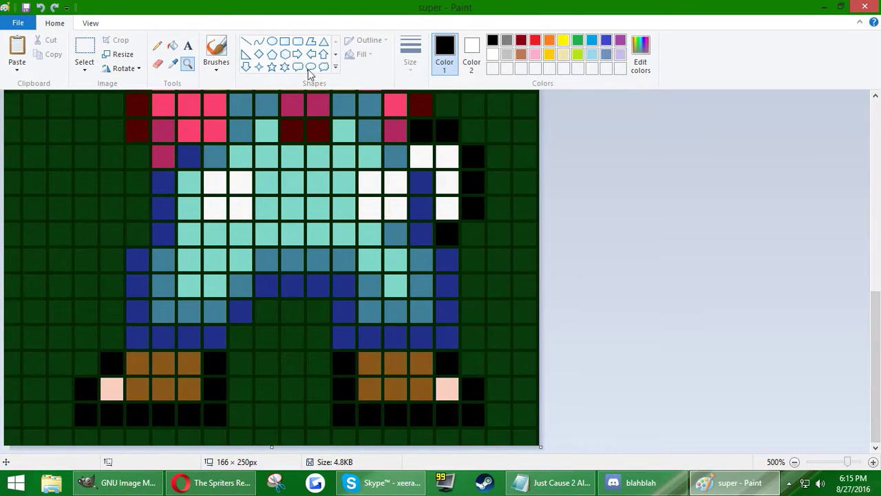
Step: Try filling one light teal cell of the overalls with black, and undo that fill
{"action": "left_click", "coordinate": [172, 46]}
{"action": "left_click", "coordinate": [197, 180]}
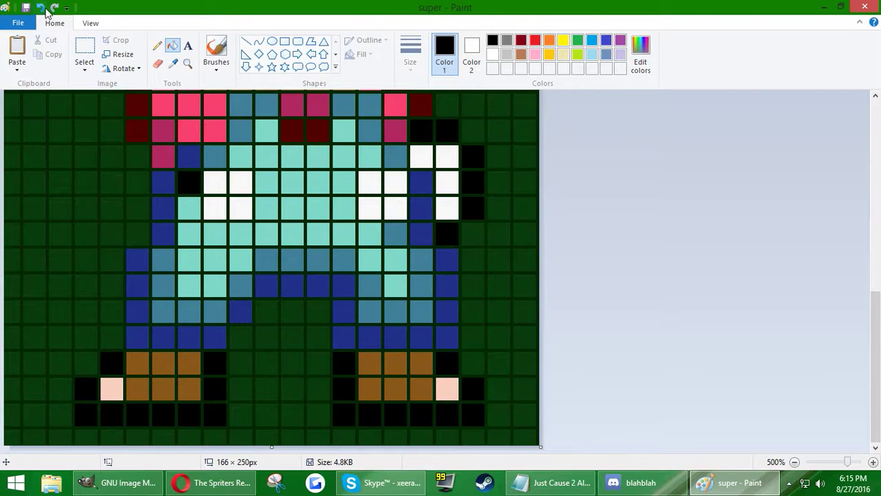
{"action": "left_click_drag", "start_coordinate": [88, 9], "coordinate": [127, 25]}
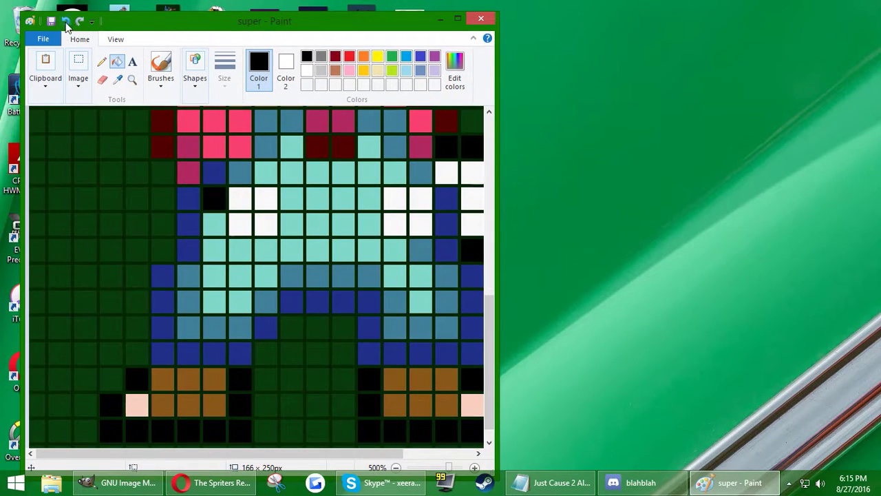
{"action": "left_click", "coordinate": [65, 22]}
{"action": "double_click", "coordinate": [141, 28]}
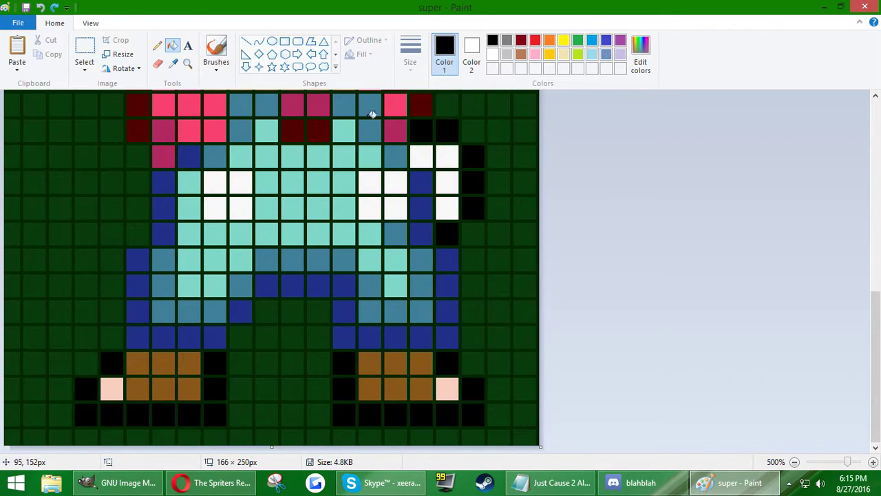
Step: Define a custom dark blue with red 5, green 10, blue 154 and make it Color 1
{"action": "left_click", "coordinate": [640, 51]}
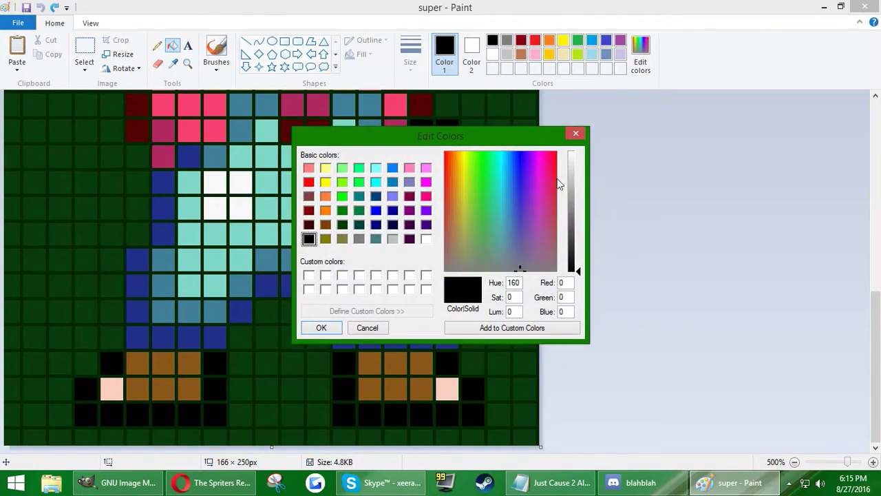
{"action": "left_click", "coordinate": [520, 159]}
{"action": "left_click", "coordinate": [577, 235]}
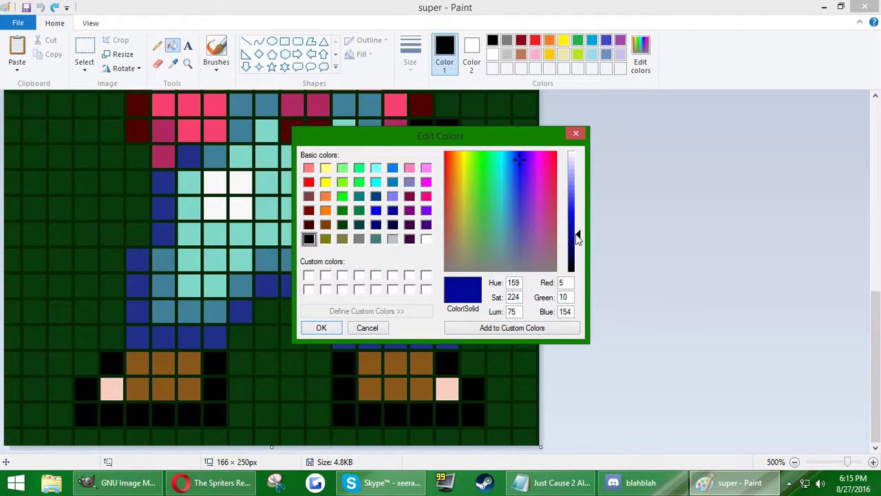
{"action": "left_click", "coordinate": [499, 329]}
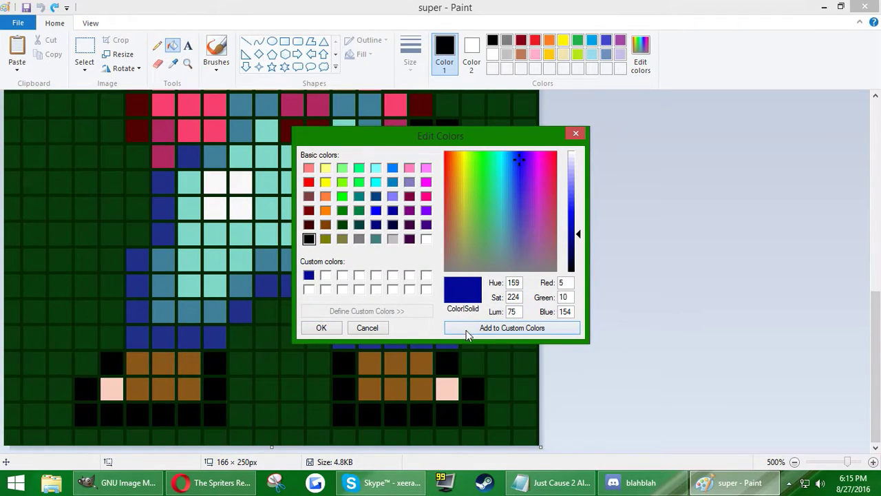
{"action": "left_click", "coordinate": [321, 328]}
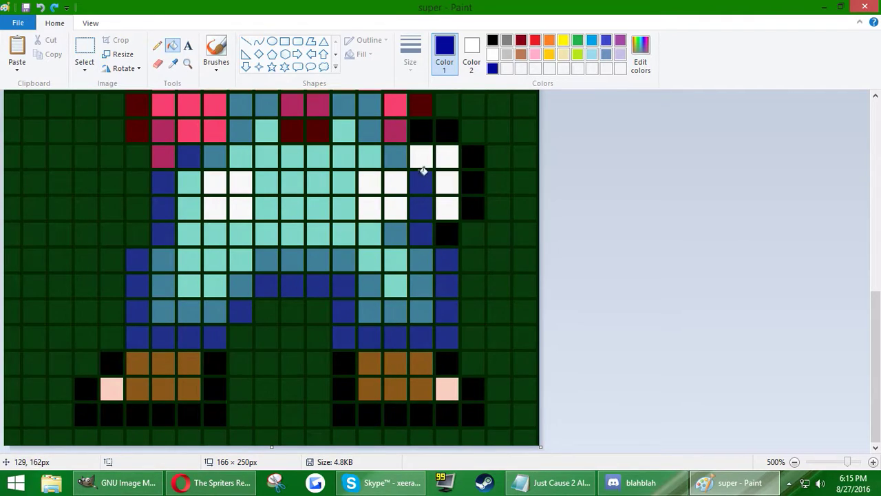
Step: Fill each dark blue outline cell around Mario's overalls and legs with the custom blue
{"action": "left_click", "coordinate": [192, 157]}
{"action": "left_click", "coordinate": [168, 183]}
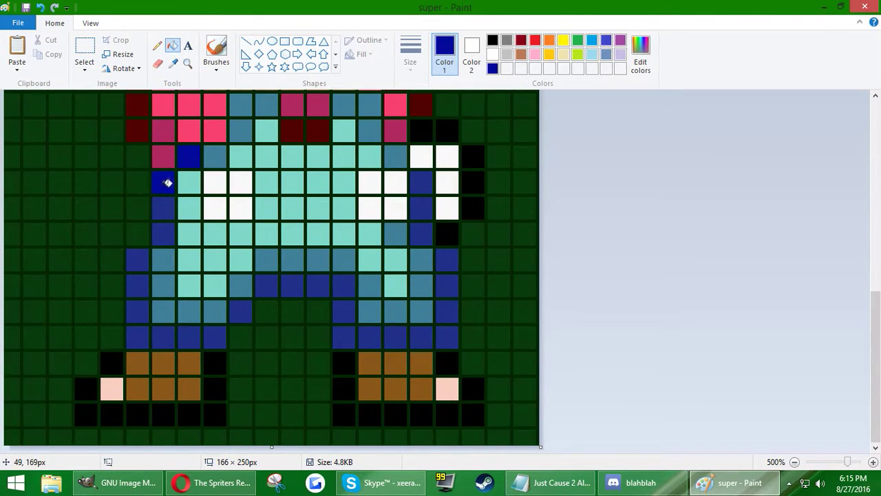
{"action": "left_click", "coordinate": [167, 207]}
{"action": "left_click", "coordinate": [167, 232]}
{"action": "left_click", "coordinate": [138, 259]}
{"action": "left_click", "coordinate": [137, 282]}
{"action": "left_click", "coordinate": [140, 314]}
{"action": "left_click", "coordinate": [139, 337]}
{"action": "left_click", "coordinate": [172, 337]}
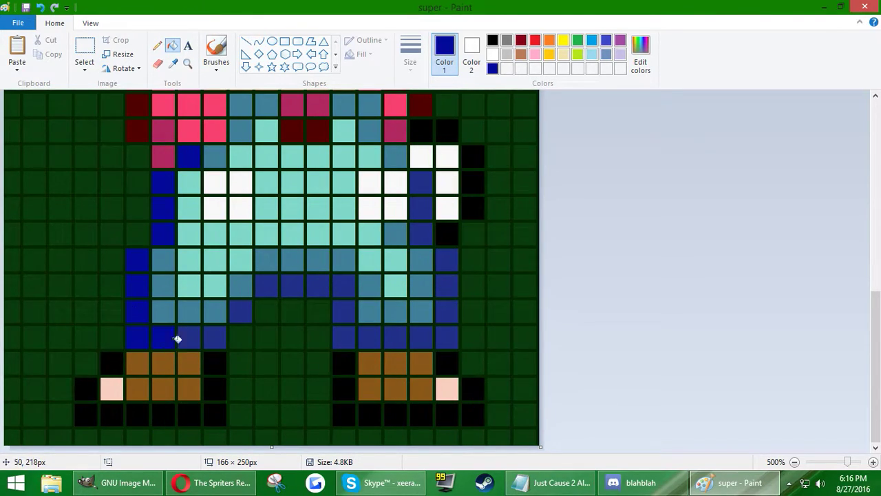
{"action": "left_click", "coordinate": [187, 337]}
{"action": "left_click", "coordinate": [214, 338]}
{"action": "left_click", "coordinate": [241, 311]}
{"action": "left_click", "coordinate": [266, 285]}
{"action": "left_click", "coordinate": [292, 285]}
{"action": "left_click", "coordinate": [318, 285]}
{"action": "left_click", "coordinate": [343, 285]}
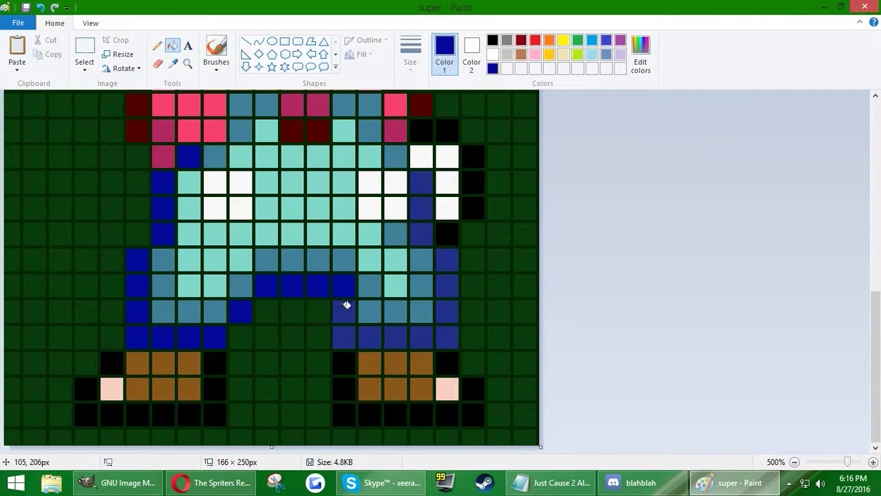
{"action": "left_click", "coordinate": [346, 307]}
{"action": "left_click", "coordinate": [348, 336]}
{"action": "left_click", "coordinate": [370, 336]}
{"action": "left_click", "coordinate": [397, 336]}
{"action": "left_click", "coordinate": [425, 335]}
{"action": "left_click", "coordinate": [448, 336]}
{"action": "left_click", "coordinate": [452, 313]}
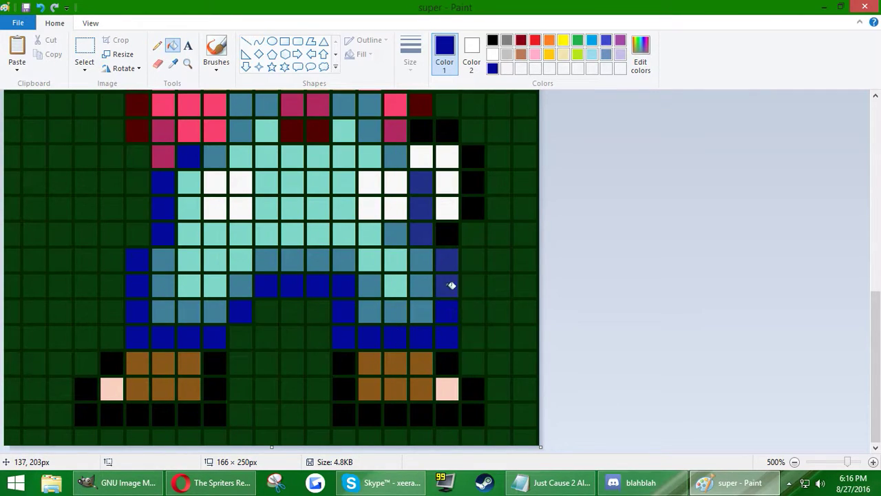
{"action": "left_click", "coordinate": [451, 286]}
{"action": "left_click", "coordinate": [447, 261]}
{"action": "left_click", "coordinate": [423, 232]}
{"action": "left_click", "coordinate": [425, 207]}
{"action": "left_click", "coordinate": [423, 180]}
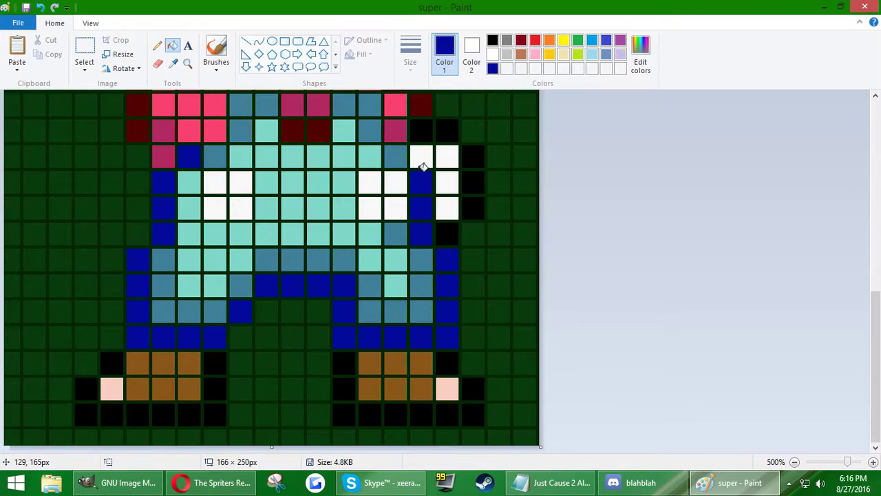
Step: Try a single Pencil dot on a white cell of the overalls, and close Paint without saving the edits
{"action": "left_click", "coordinate": [157, 45]}
{"action": "left_click", "coordinate": [396, 214]}
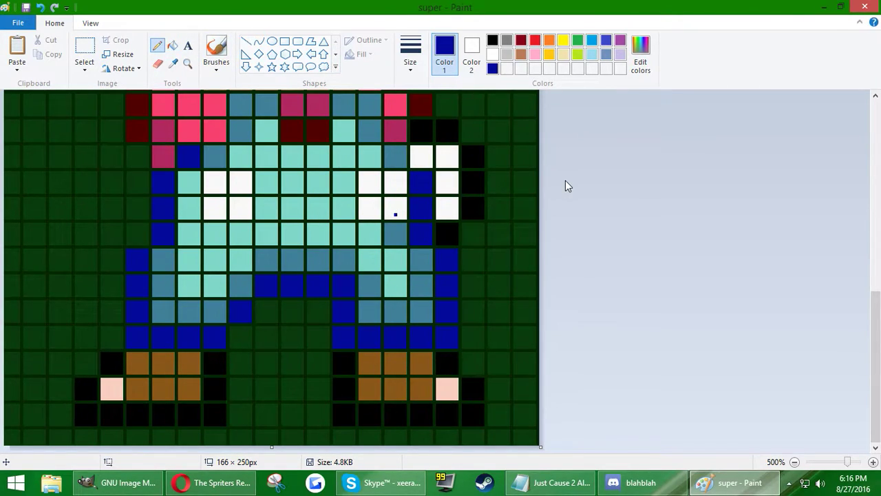
{"action": "double_click", "coordinate": [141, 9]}
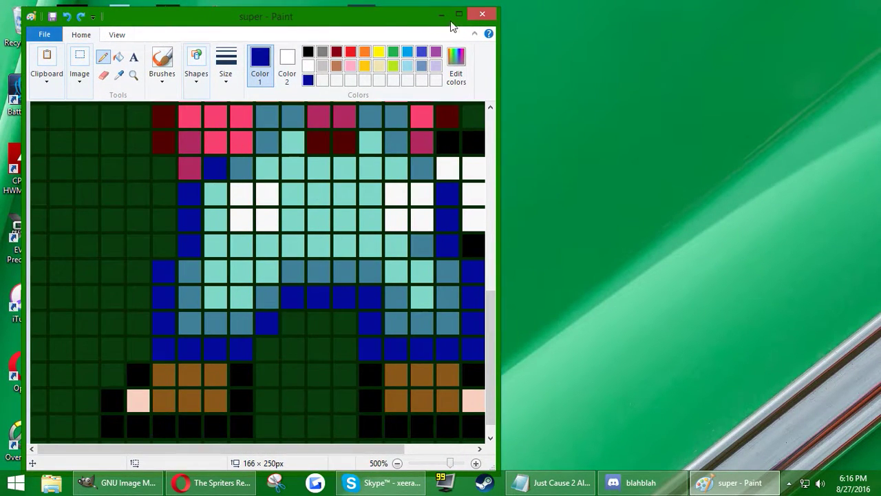
{"action": "left_click", "coordinate": [482, 14]}
{"action": "left_click", "coordinate": [303, 256]}
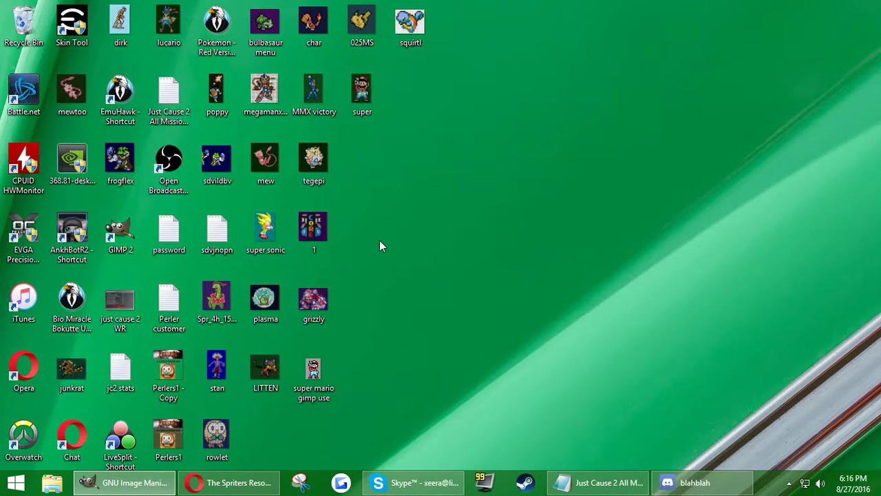
Step: Switch to GIMP, open the super image from the desktop in it, and maximize the image window
{"action": "left_click", "coordinate": [124, 482]}
{"action": "left_click_drag", "start_coordinate": [491, 15], "coordinate": [531, 20]}
{"action": "left_click_drag", "start_coordinate": [363, 93], "coordinate": [517, 156]}
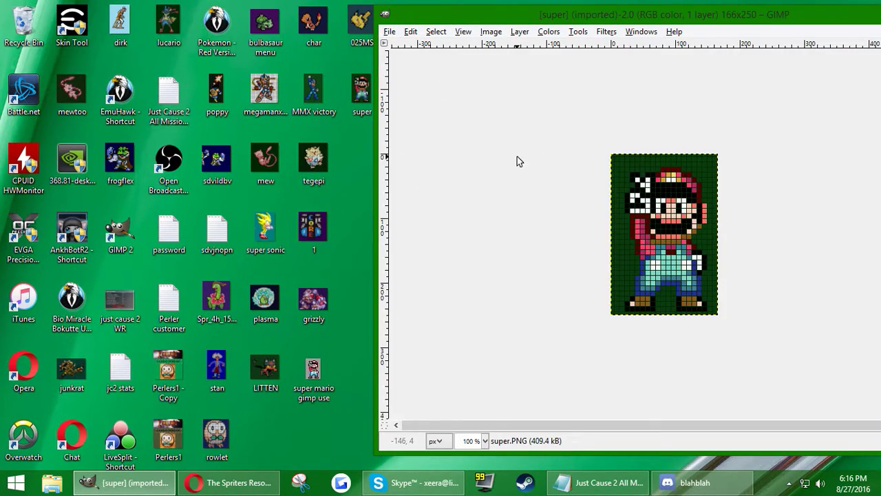
{"action": "double_click", "coordinate": [619, 14]}
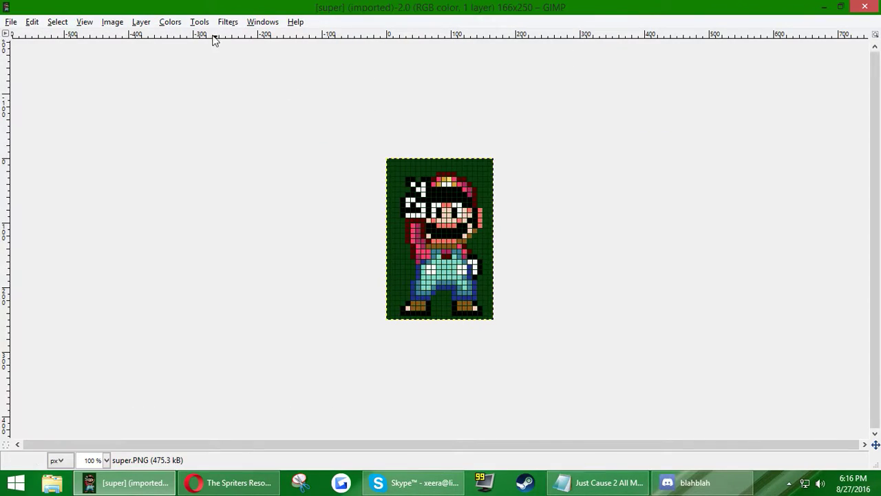
Step: Select all the dark blue outline cells around Mario's overalls and legs with the By Color Select tool
{"action": "left_click", "coordinate": [200, 23]}
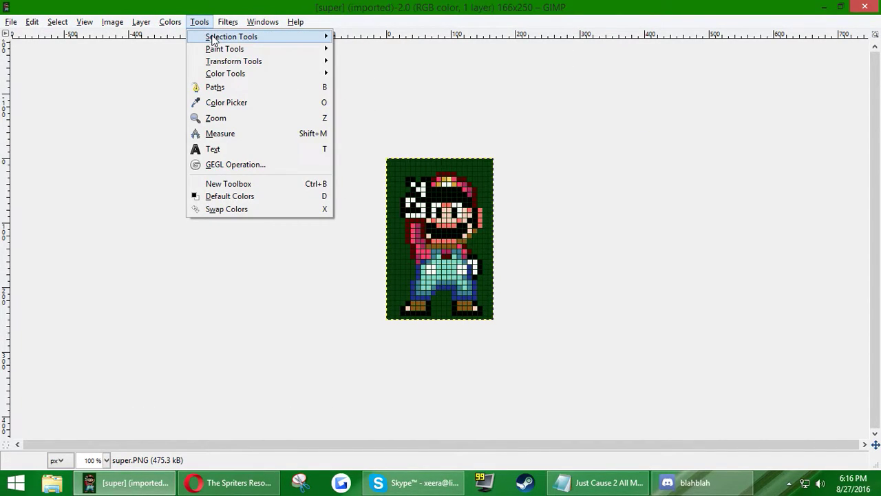
{"action": "mouse_move", "coordinate": [212, 37]}
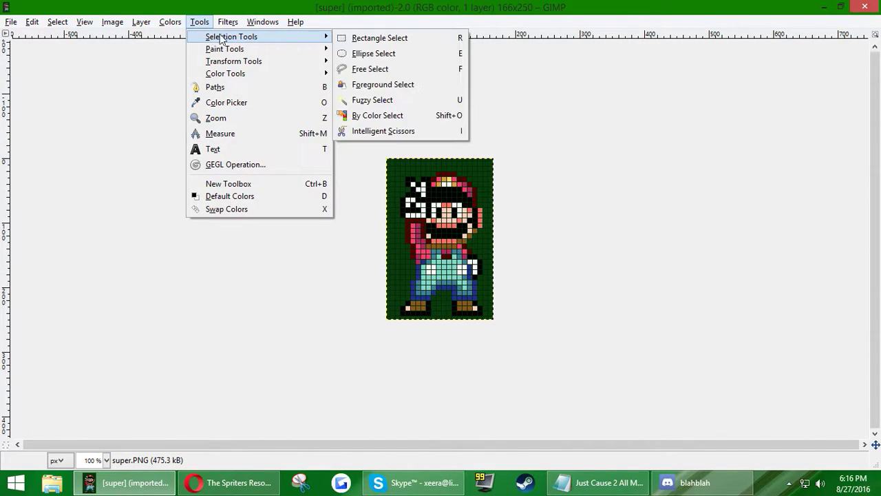
{"action": "left_click", "coordinate": [378, 115]}
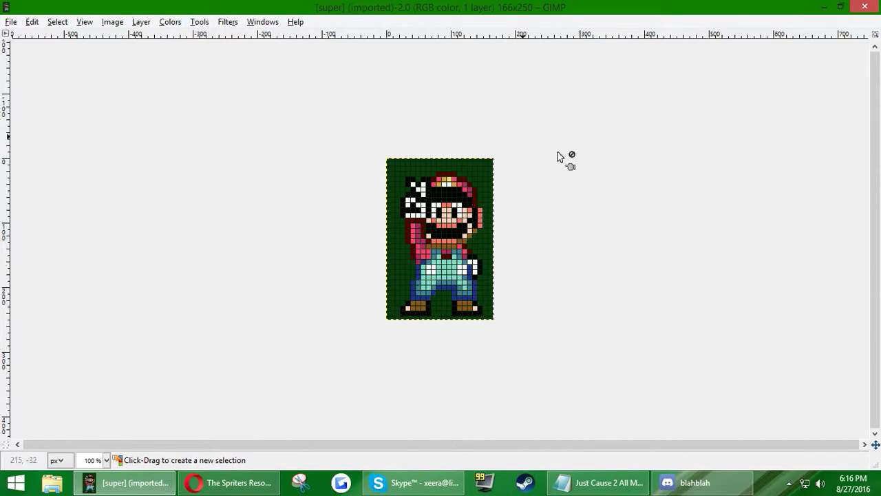
{"action": "left_click", "coordinate": [425, 267]}
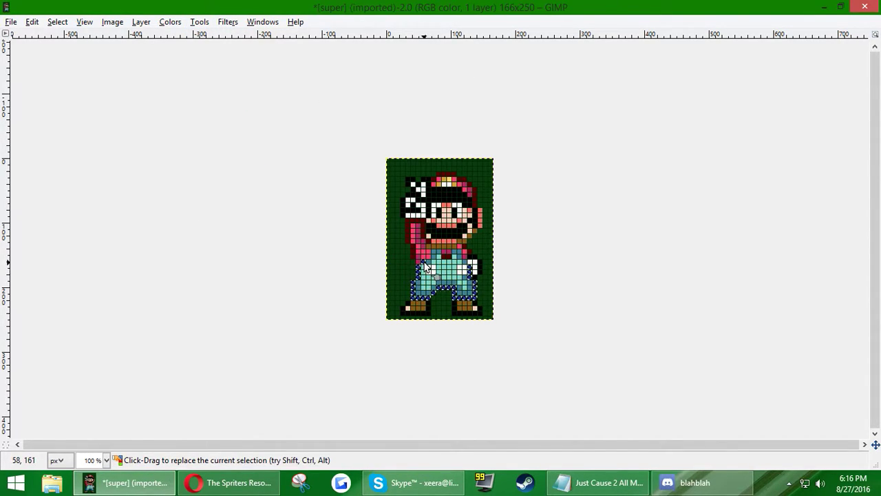
Step: Colorize the selected cells with hue 224, saturation 67 and lightness 14, and clear the selection
{"action": "left_click", "coordinate": [174, 23]}
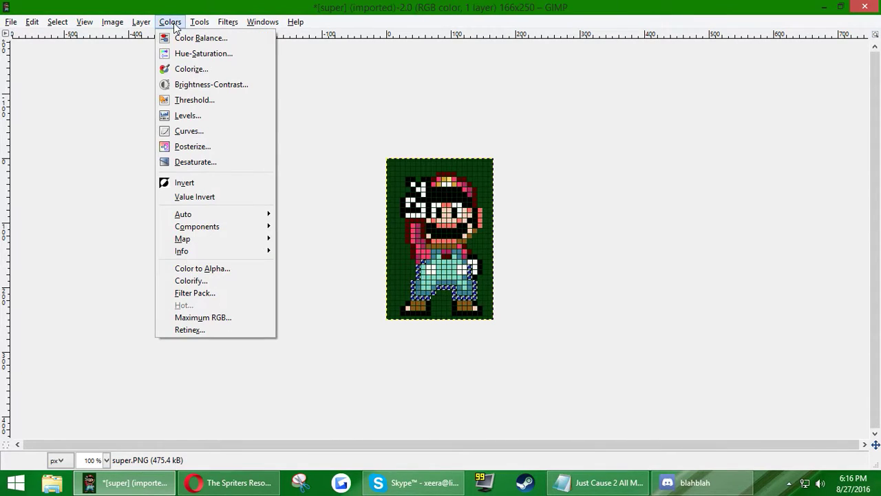
{"action": "left_click", "coordinate": [184, 71]}
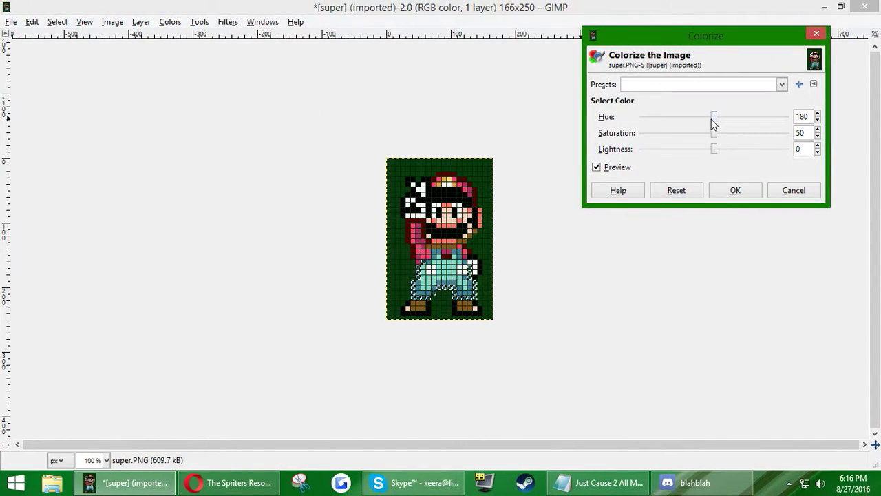
{"action": "left_click_drag", "start_coordinate": [712, 119], "coordinate": [722, 152]}
{"action": "left_click_drag", "start_coordinate": [740, 117], "coordinate": [734, 122]}
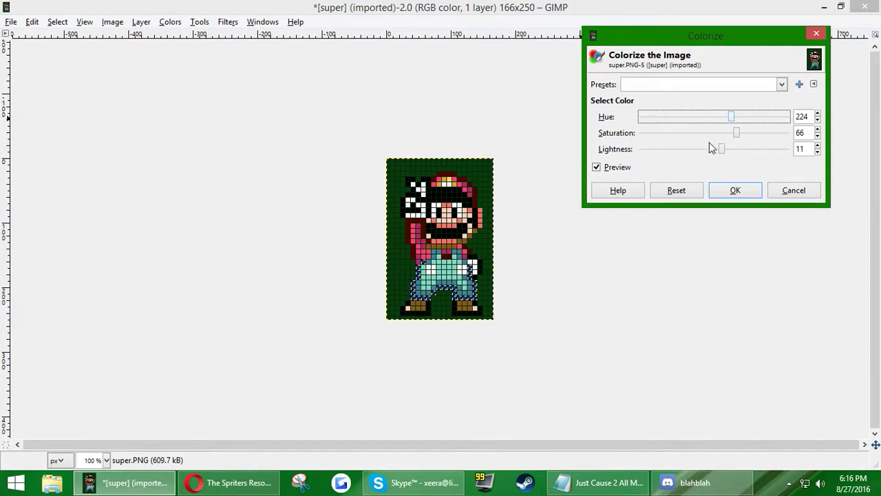
{"action": "left_click_drag", "start_coordinate": [725, 154], "coordinate": [738, 134]}
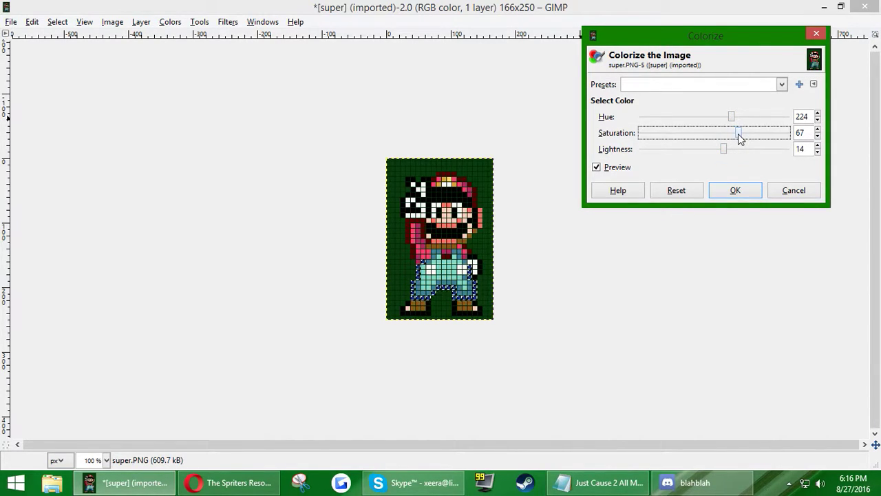
{"action": "left_click", "coordinate": [736, 193]}
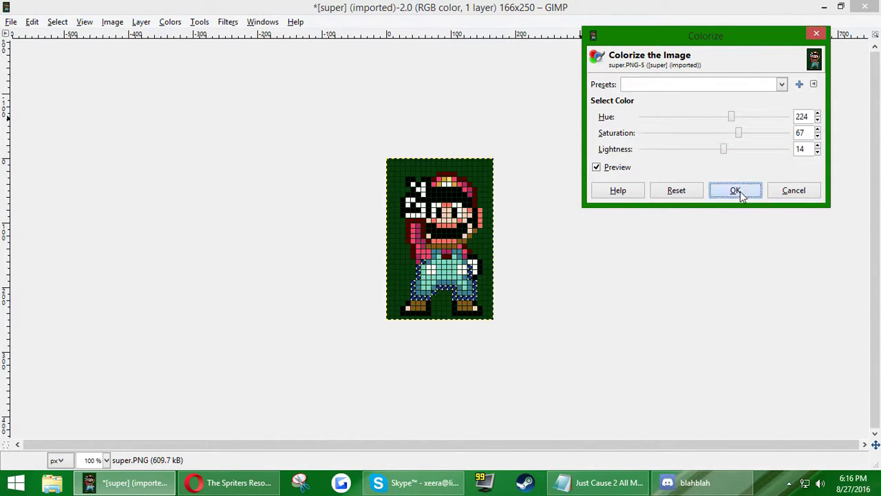
{"action": "left_click", "coordinate": [58, 22]}
{"action": "left_click", "coordinate": [72, 53]}
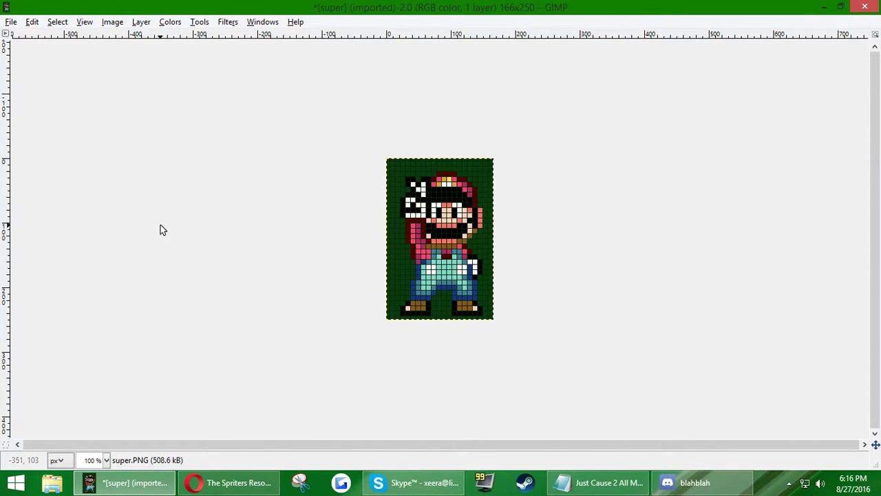
Step: Overwrite super.PNG with the recolored image and close the image without saving it as a GIMP project
{"action": "left_click", "coordinate": [10, 26]}
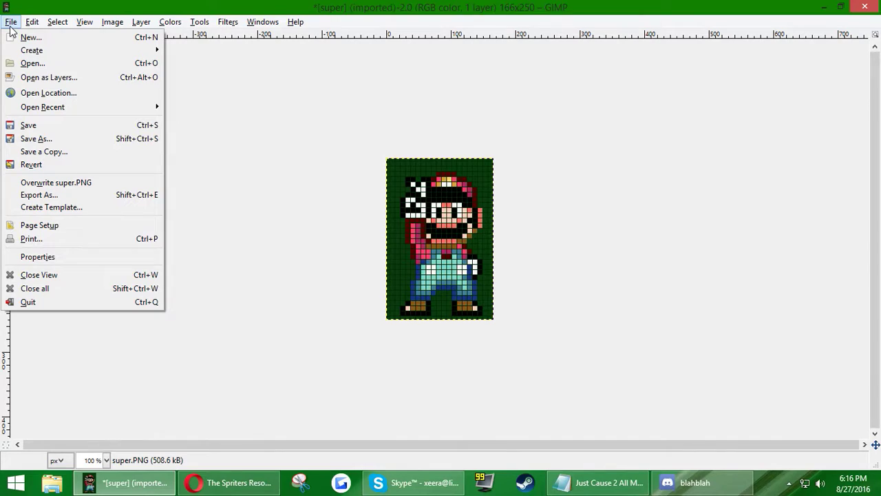
{"action": "left_click", "coordinate": [61, 181]}
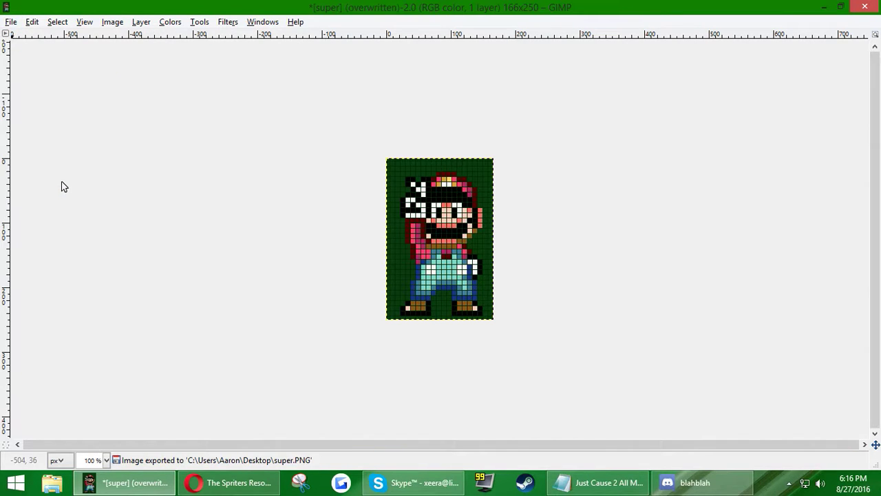
{"action": "left_click", "coordinate": [865, 6]}
{"action": "left_click", "coordinate": [443, 330]}
Step: Open the super image from the desktop in Paint and examine the recolored overalls cells up close
{"action": "double_click", "coordinate": [361, 98]}
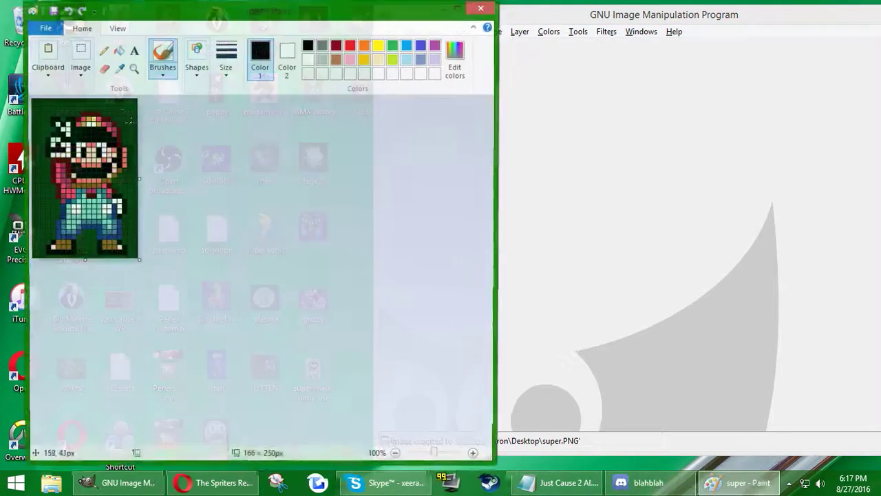
{"action": "left_click", "coordinate": [133, 69]}
{"action": "left_click", "coordinate": [90, 142]}
{"action": "scroll", "coordinate": [172, 321], "scroll_direction": "down", "scroll_amount": 3}
{"action": "scroll", "coordinate": [172, 320], "scroll_direction": "up", "scroll_amount": 3}
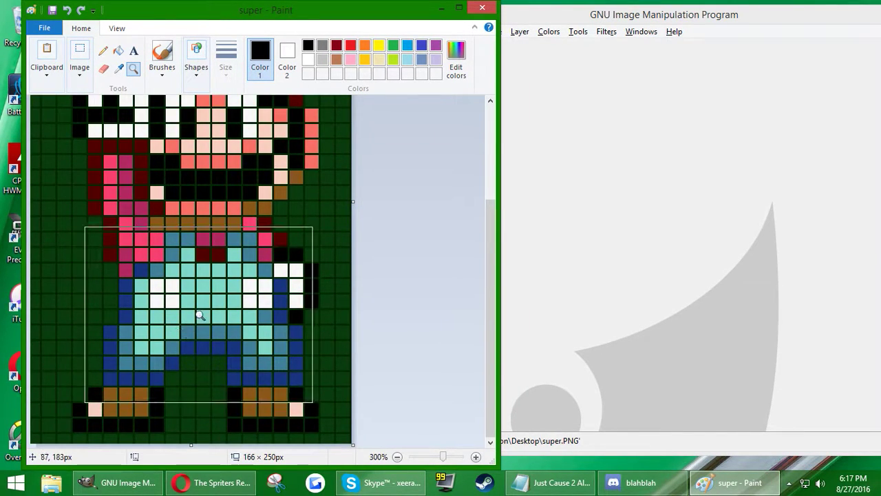
{"action": "right_click", "coordinate": [185, 316]}
{"action": "right_click", "coordinate": [132, 176]}
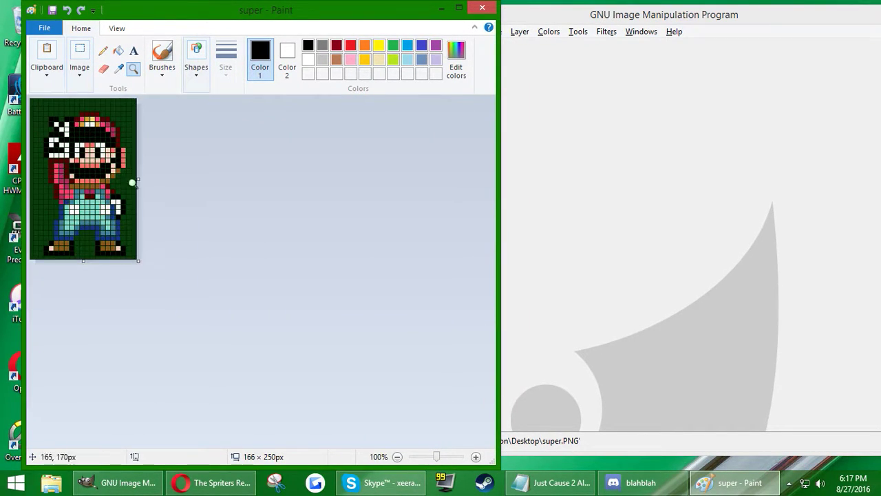
Step: Close Paint and the empty GIMP window to return to the desktop
{"action": "left_click", "coordinate": [481, 7]}
{"action": "left_click_drag", "start_coordinate": [672, 25], "coordinate": [453, 38]}
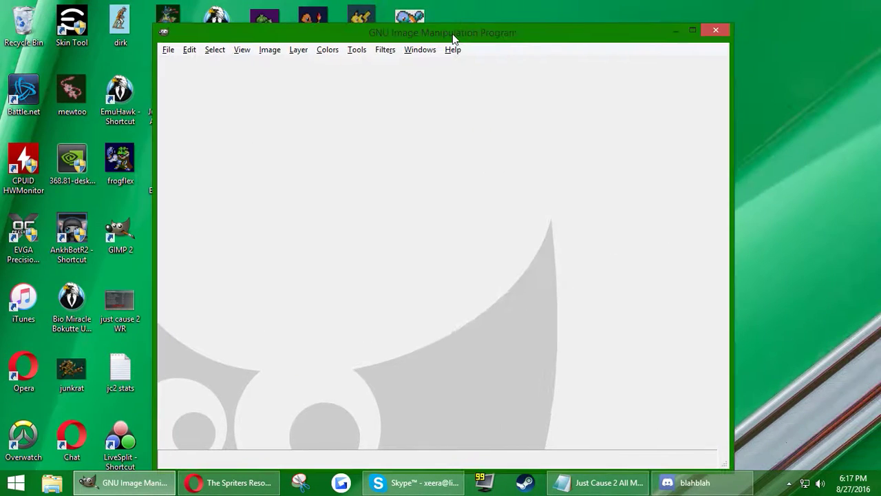
{"action": "left_click", "coordinate": [714, 31]}
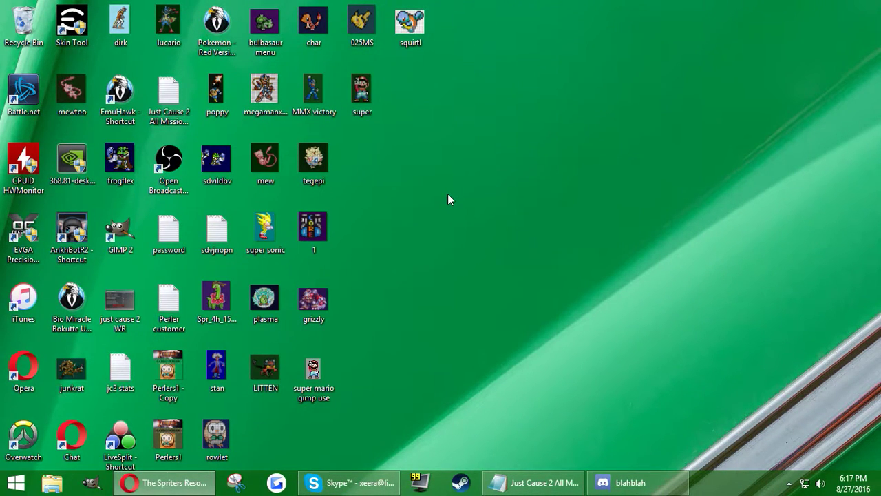